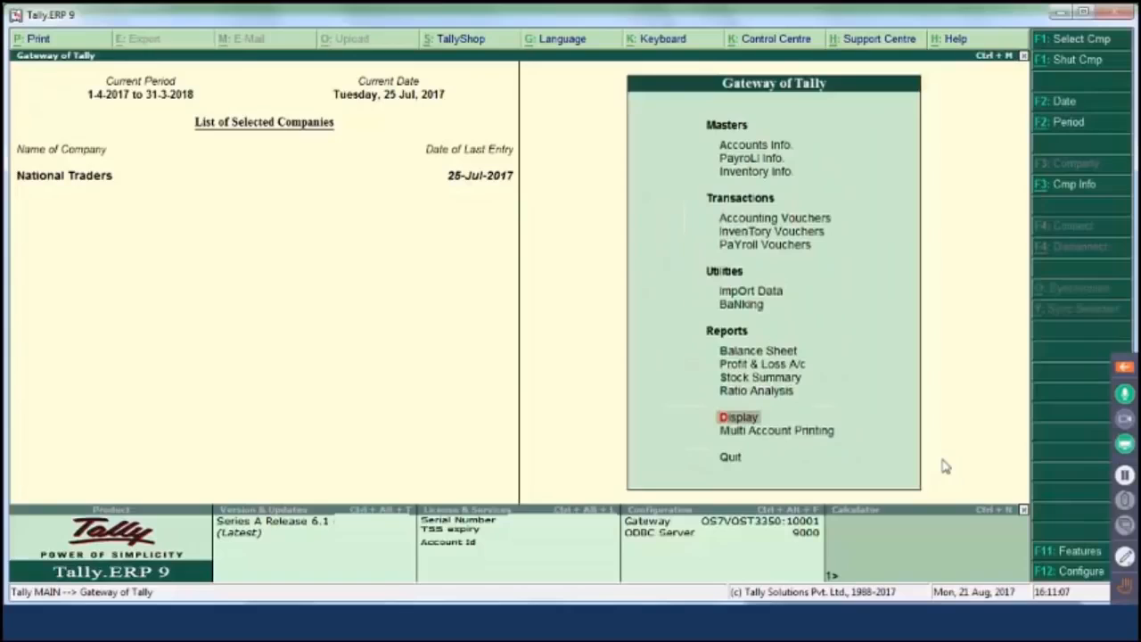
- Open the July 2017 GSTR-1 report via Display > Statutory Reports > GST and switch to Table-wise View
key(Return)
key(o)
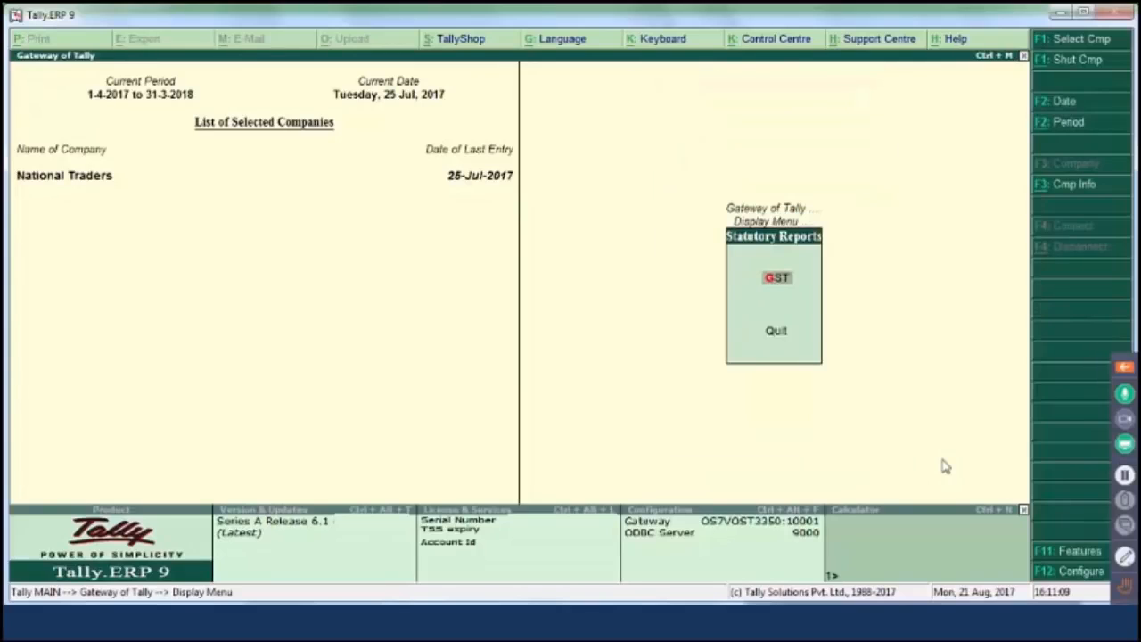
key(Return)
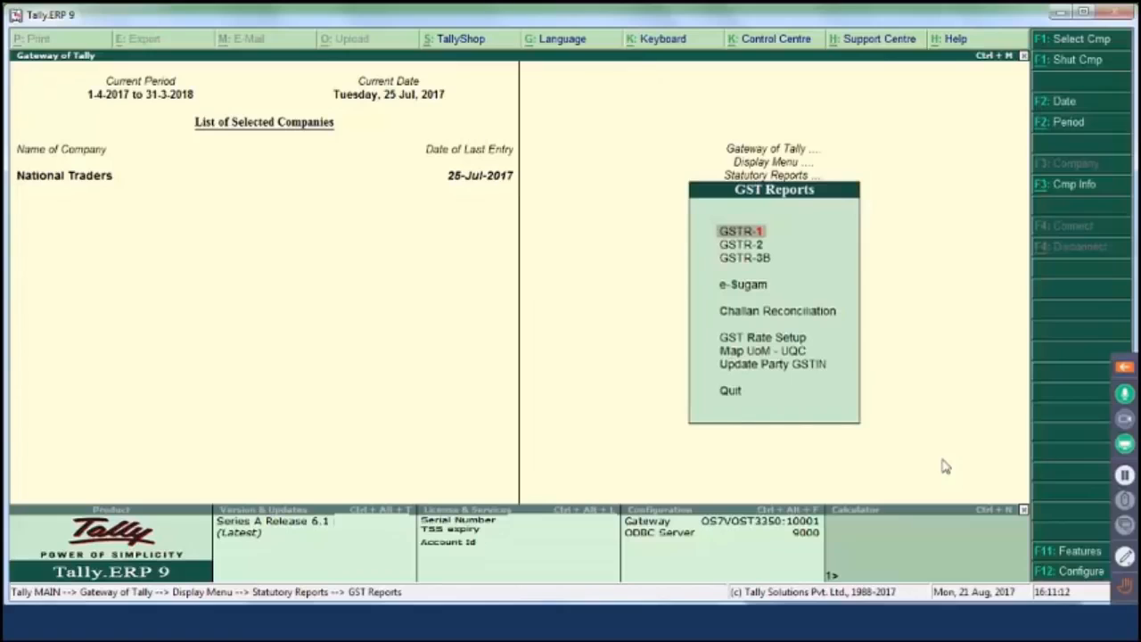
key(Return)
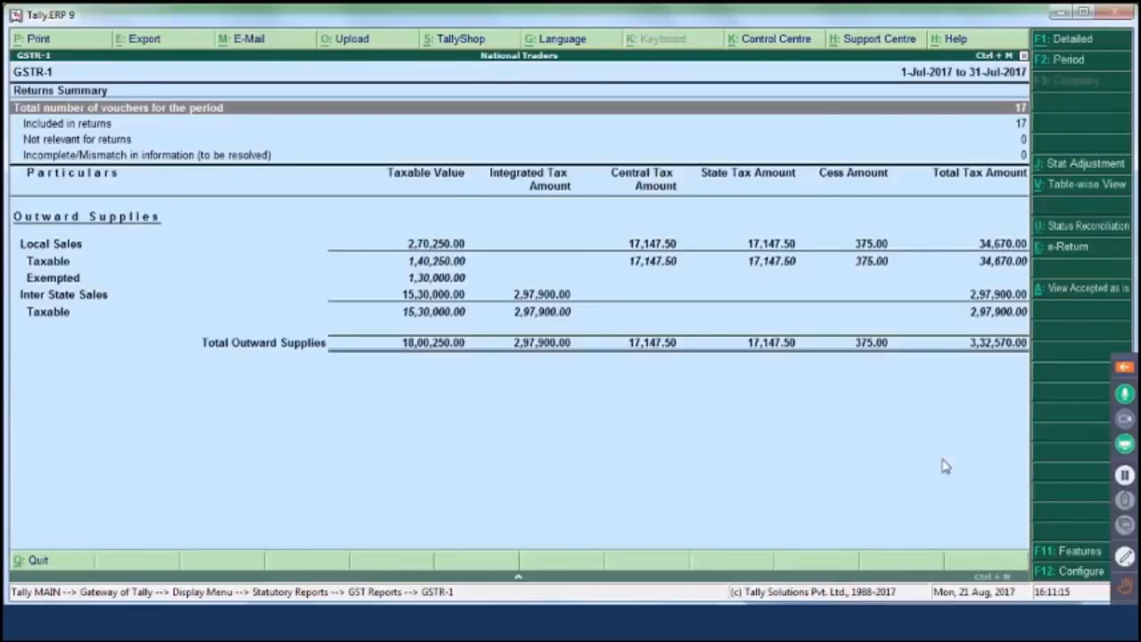
click(1115, 185)
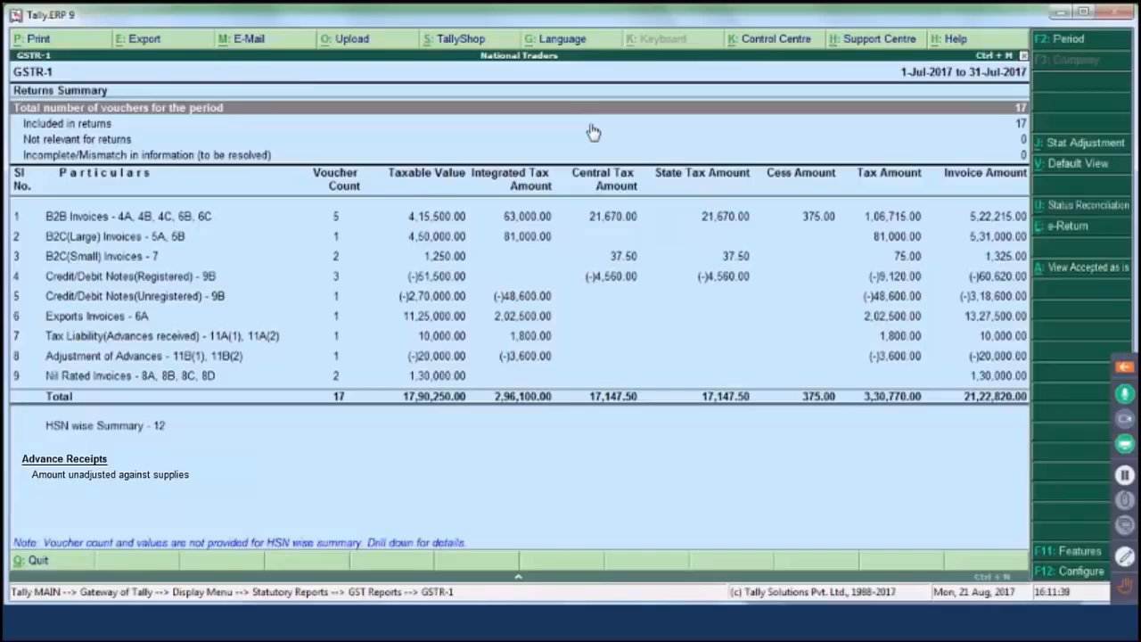
key(Down)
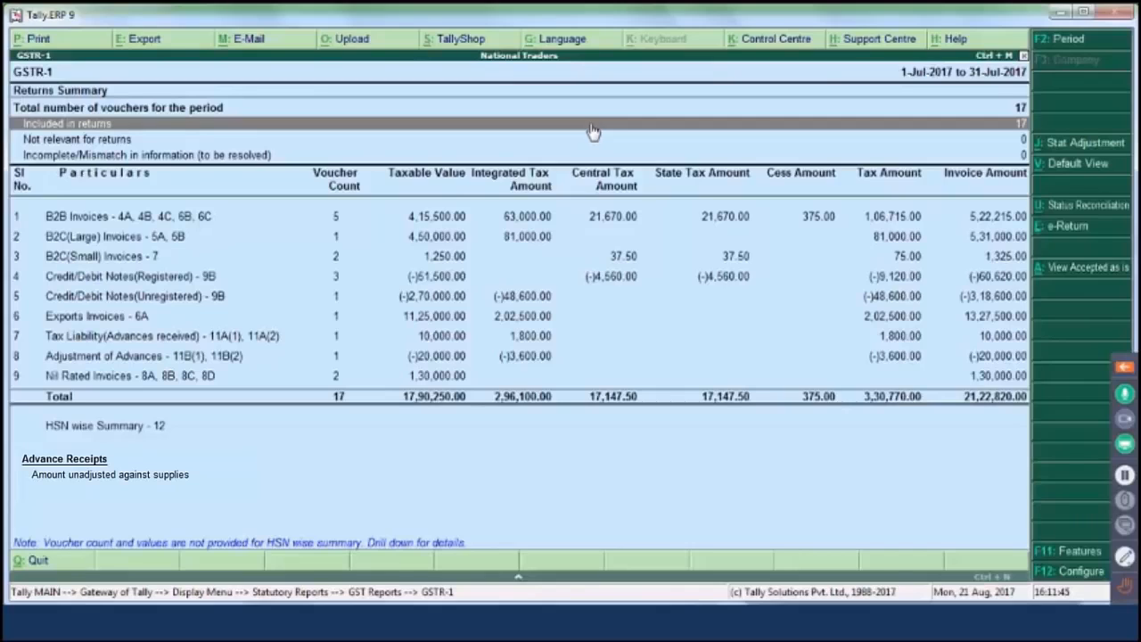
key(Down)
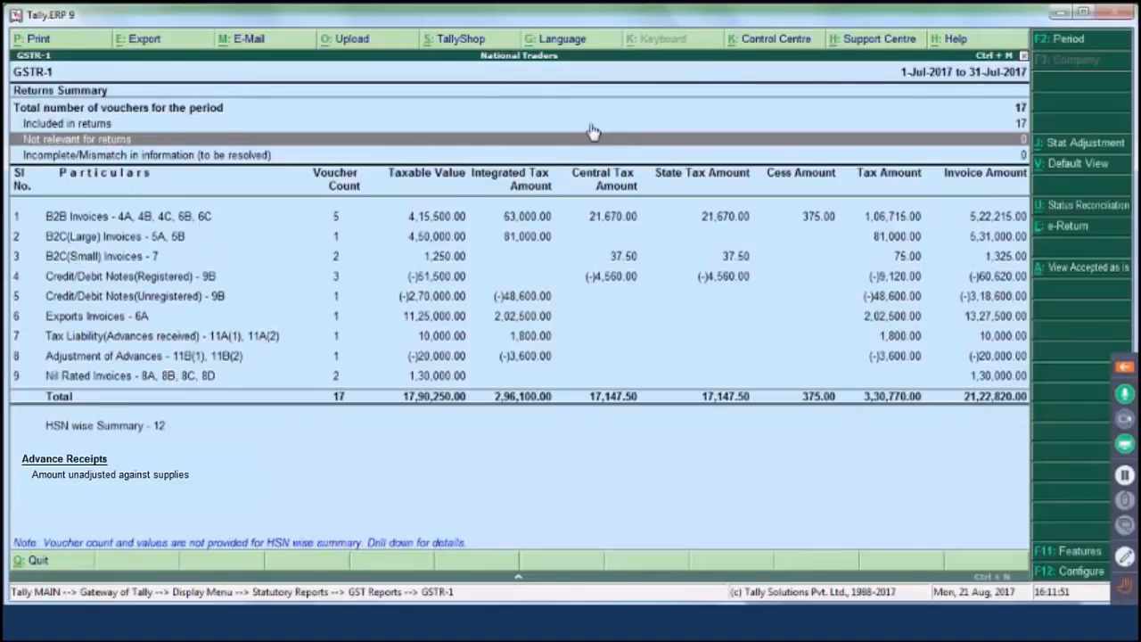
key(Down)
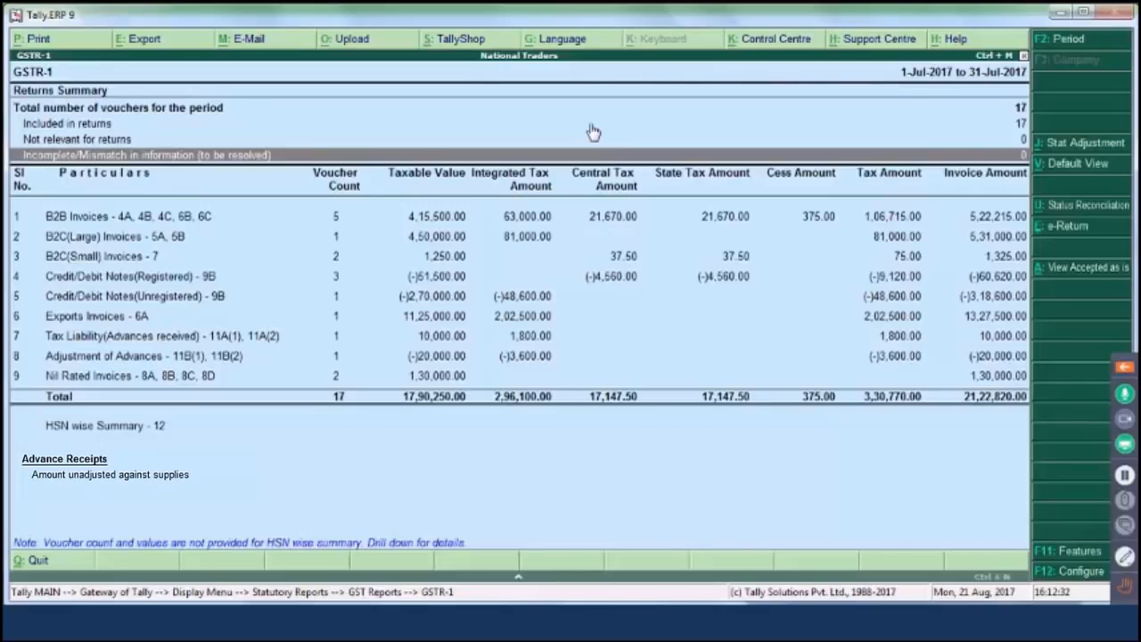
key(Down)
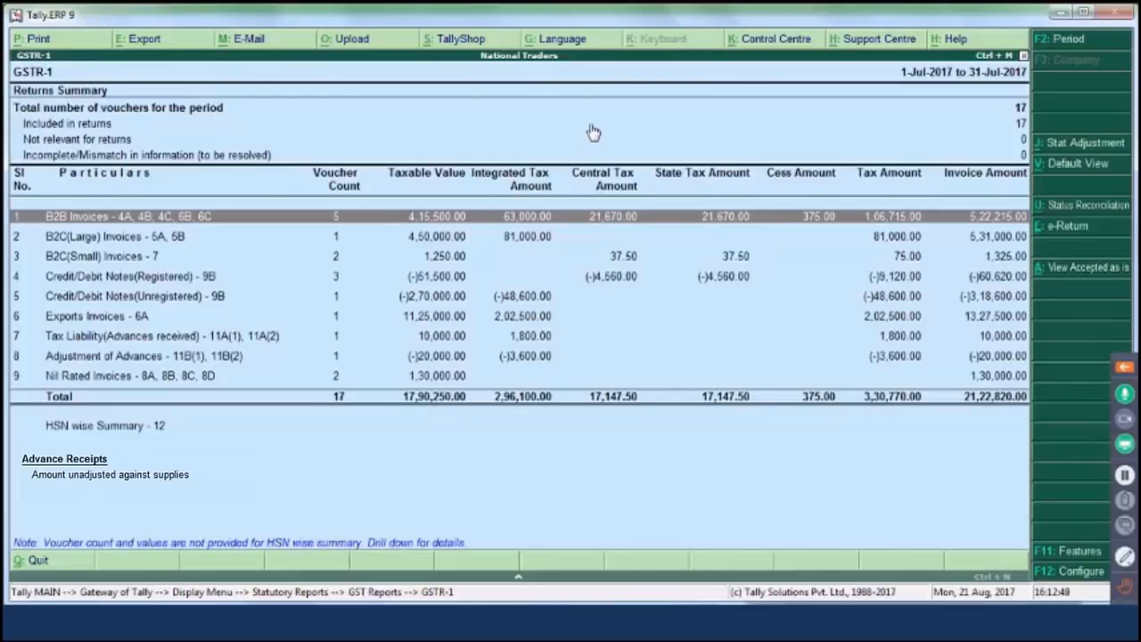
key(Down)
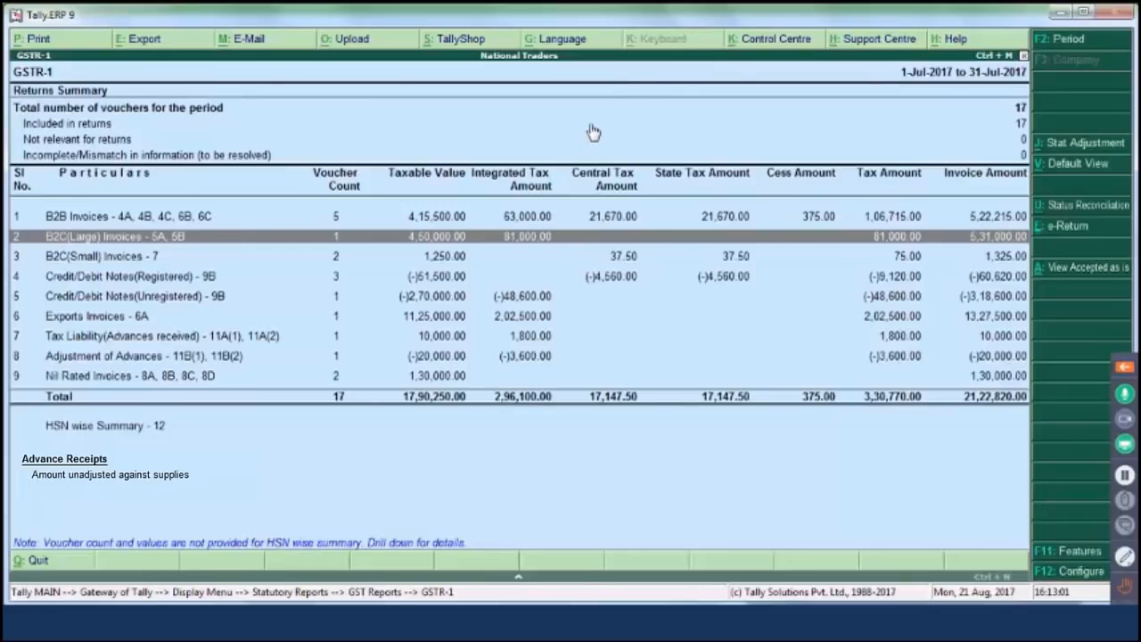
key(Down)
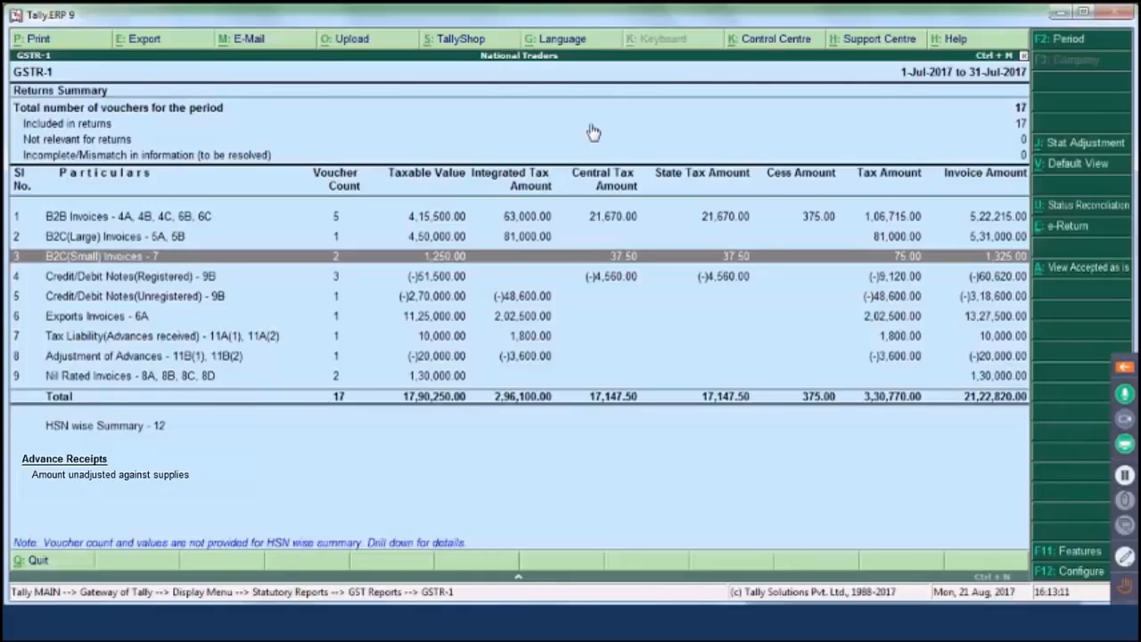
key(Down)
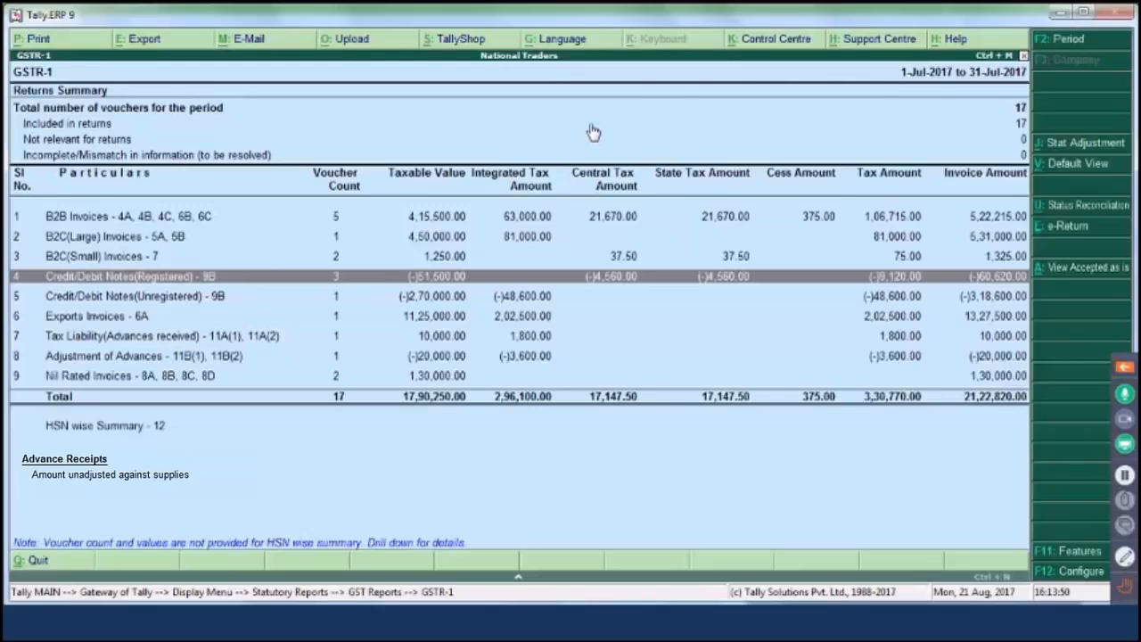
key(Down)
key(Down)
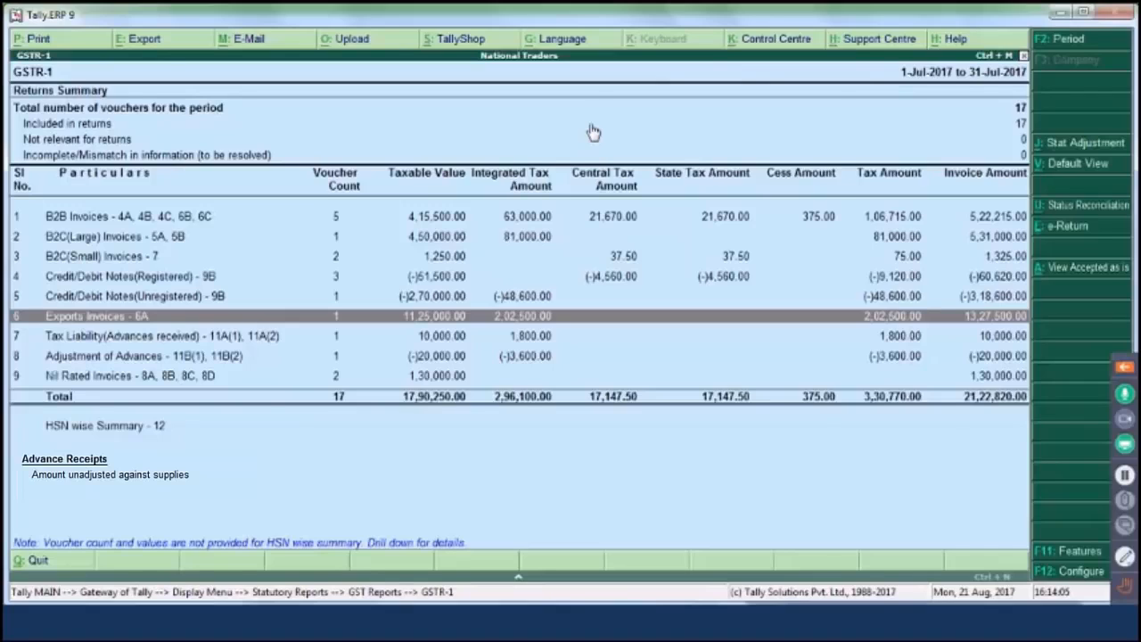
key(Down)
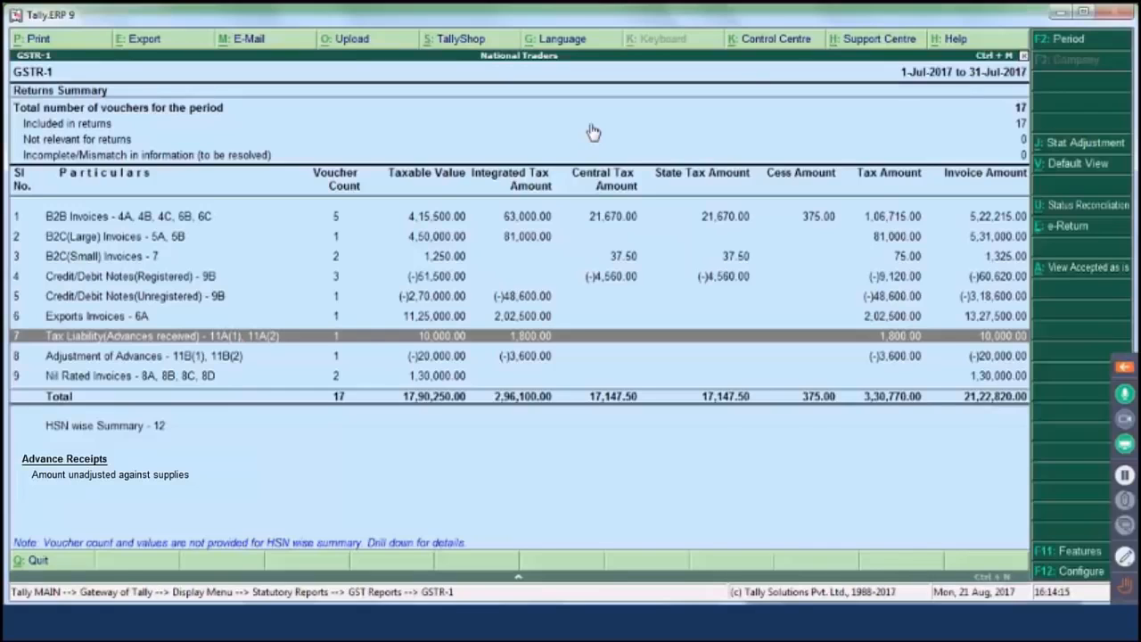
key(Down)
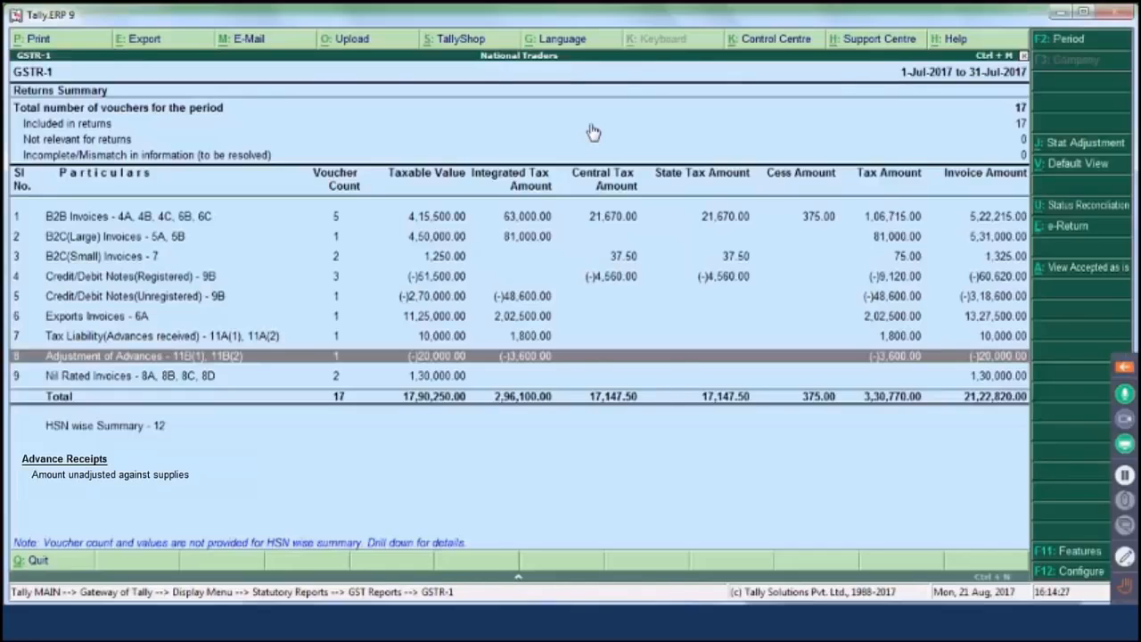
key(Down)
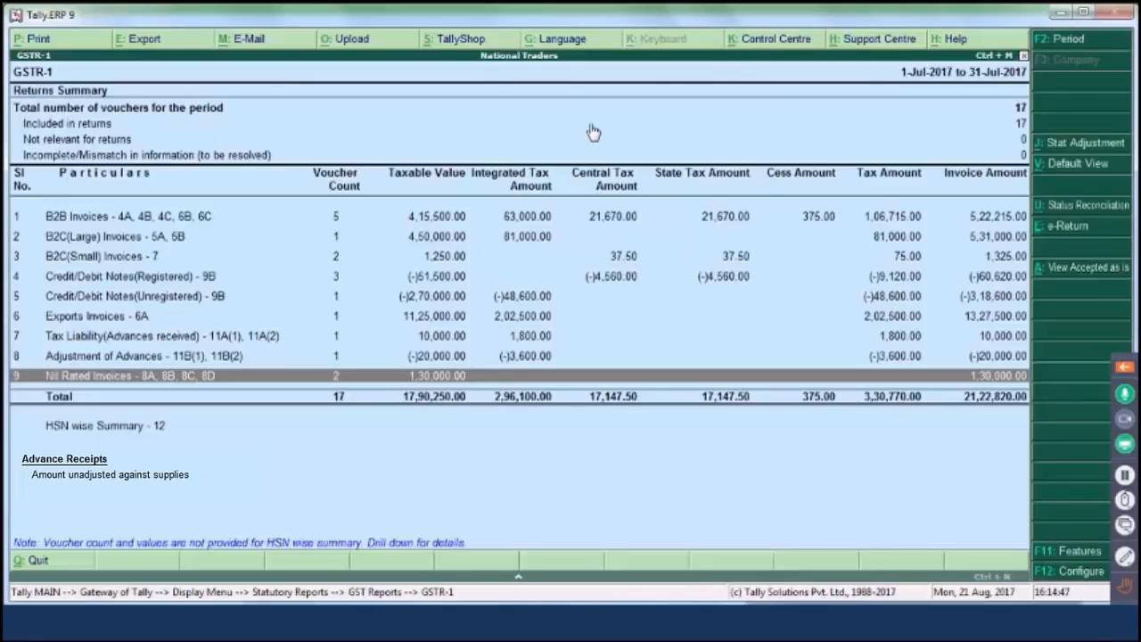
key(Down)
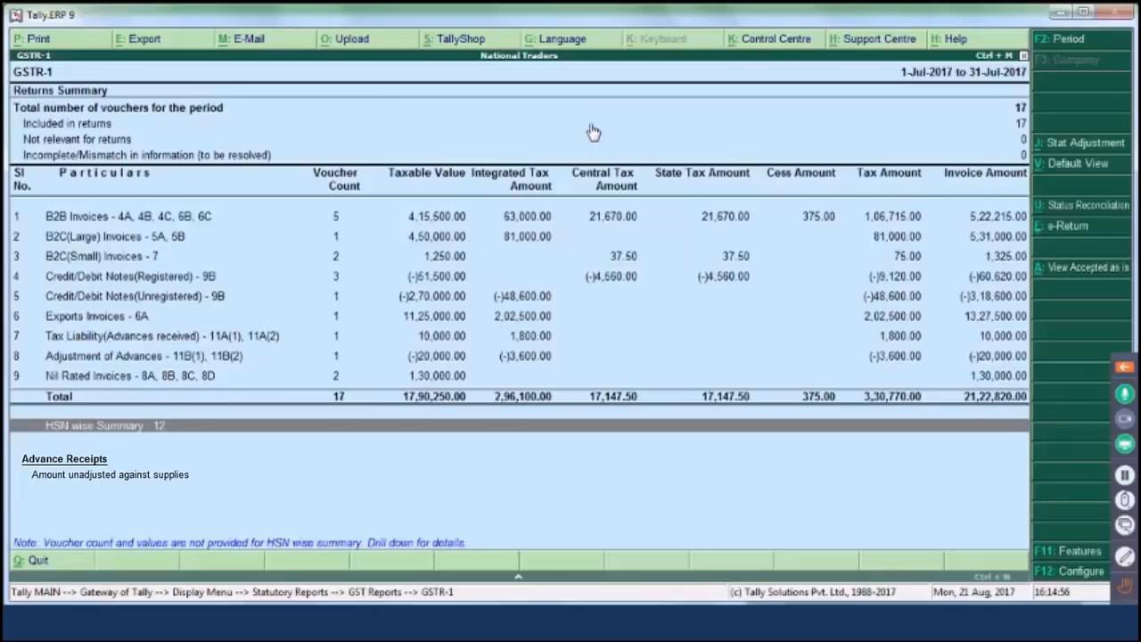
- Review the HSN/SAC summary, including the Ball Pen Ink line, and return to GSTR-1
key(Return)
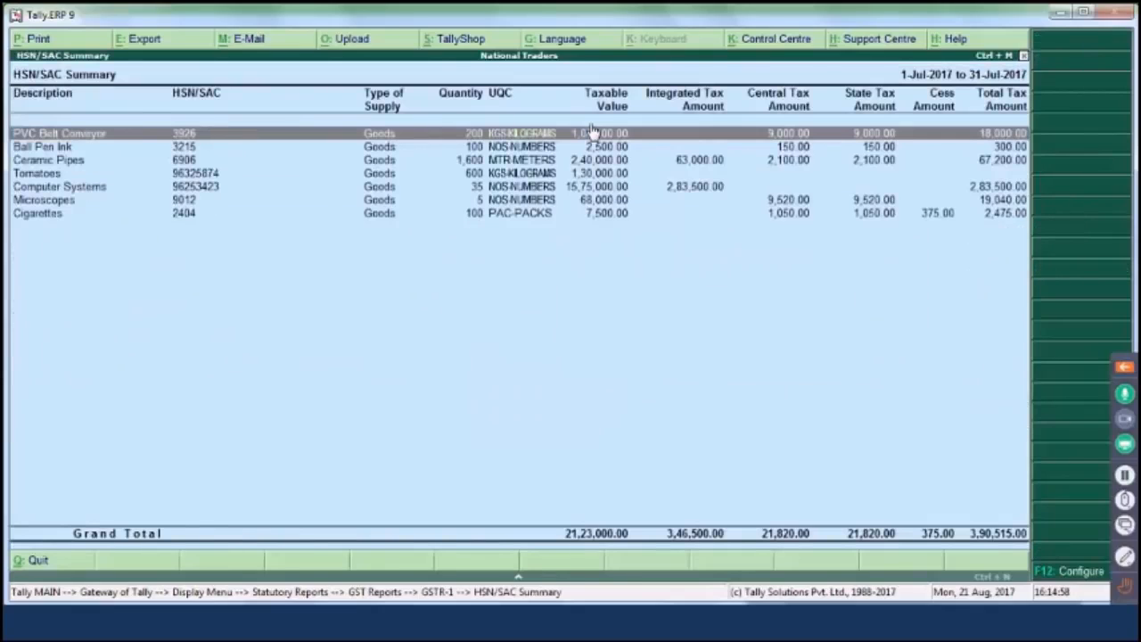
key(Down)
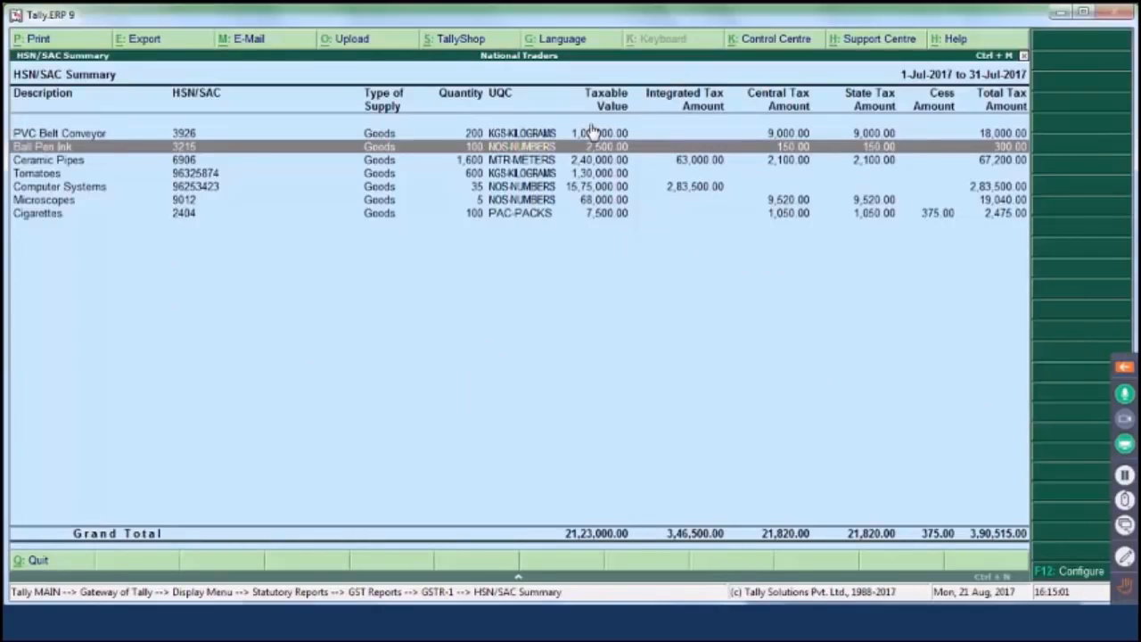
key(Escape)
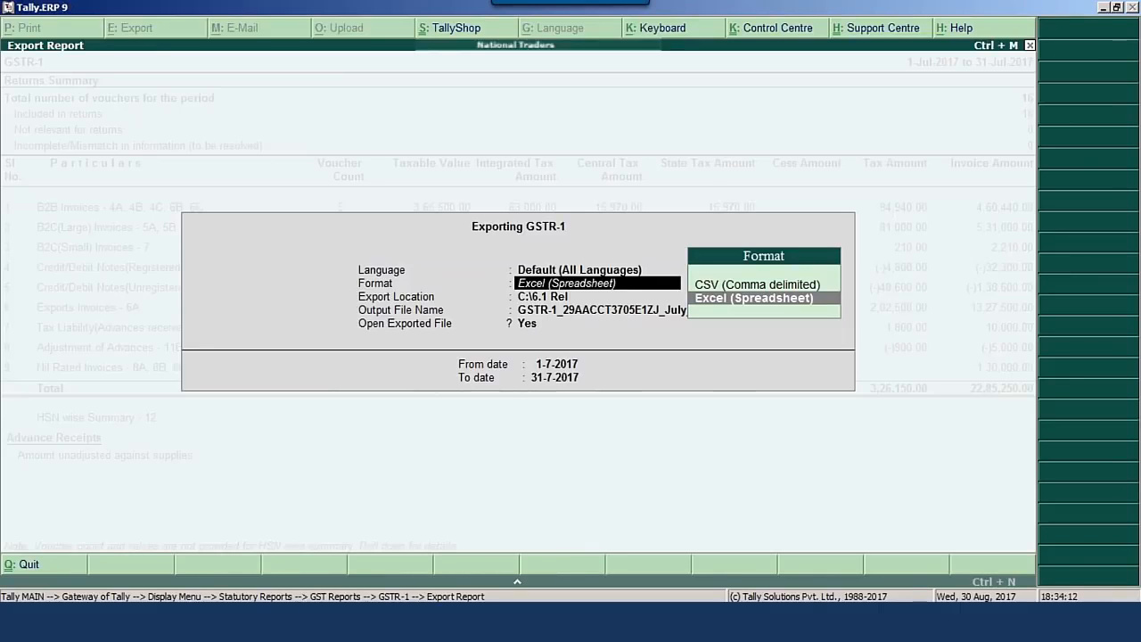
- Export GSTR-1 in CSV (Comma delimited) format to C:\6.1 Rel
key(Up)
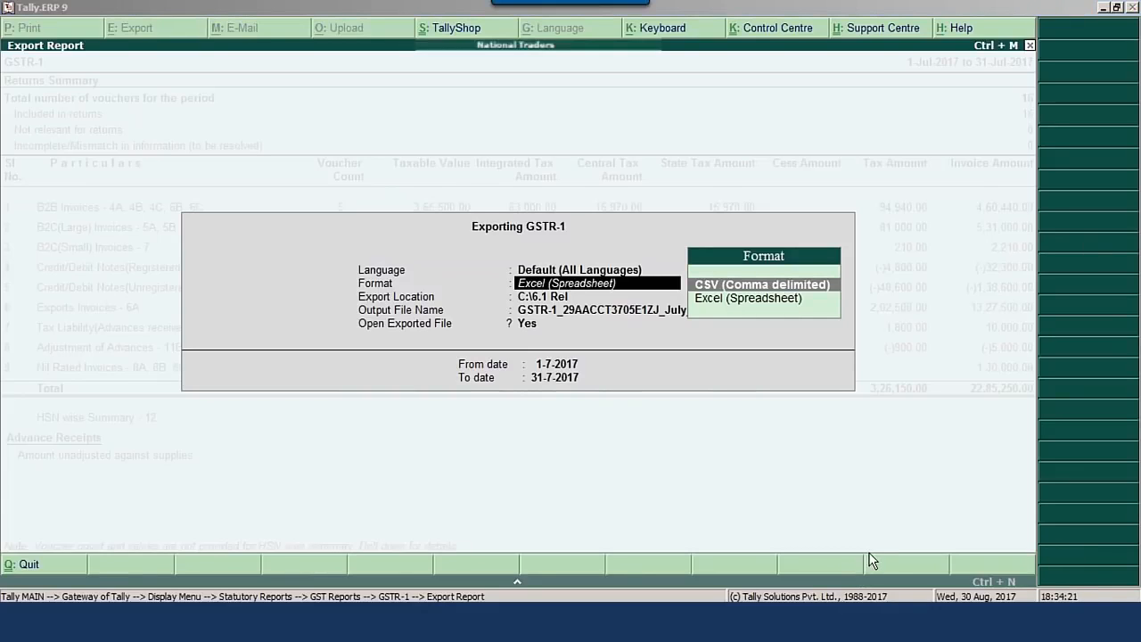
click(778, 288)
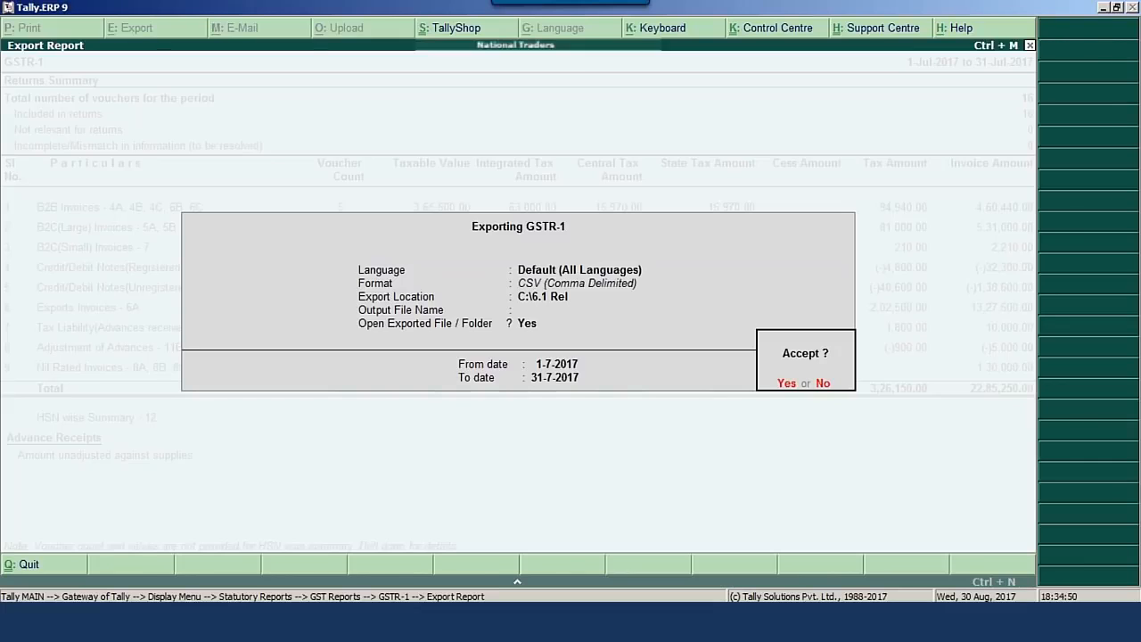
key(Return)
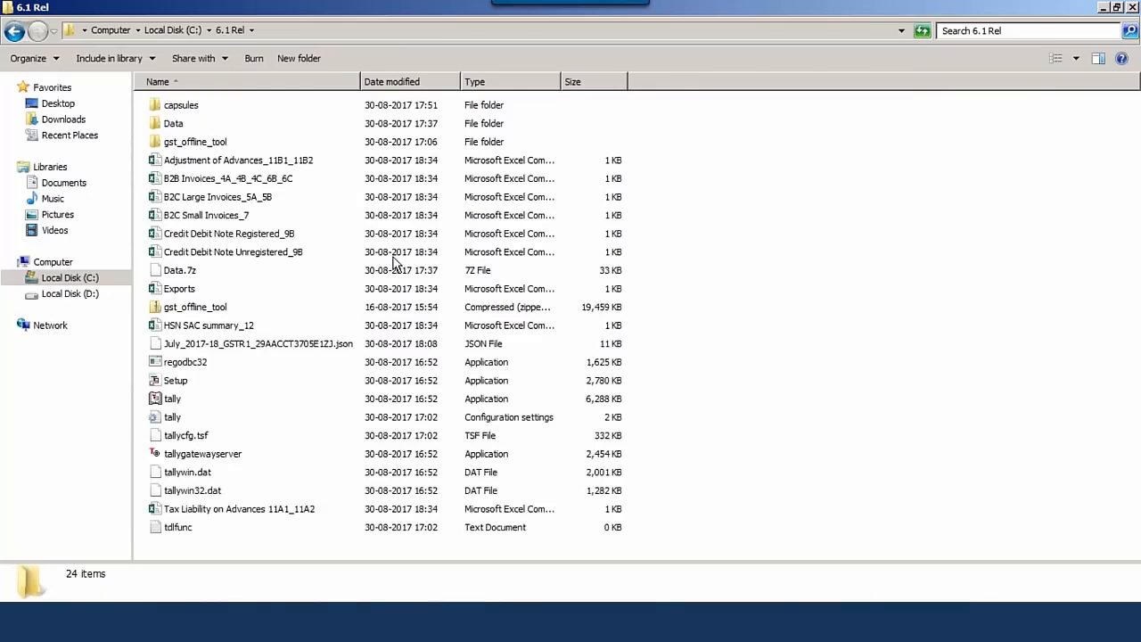
- Select the B2B Invoices_4A_4B_4C_6B_6C CSV file in the 6.1 Rel folder
click(263, 164)
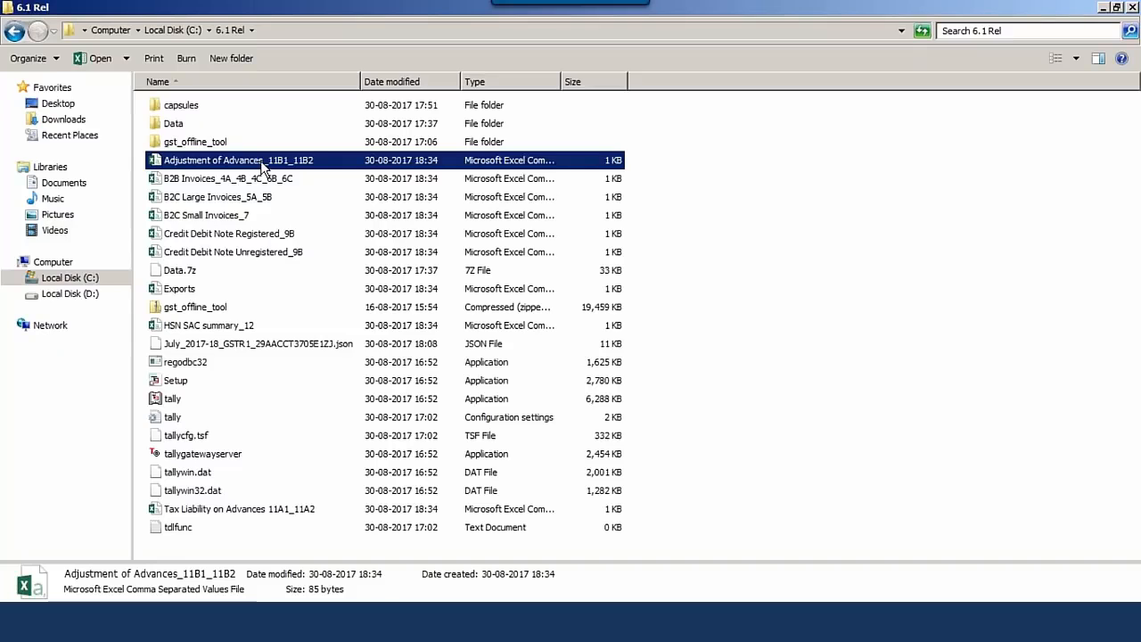
key(Down)
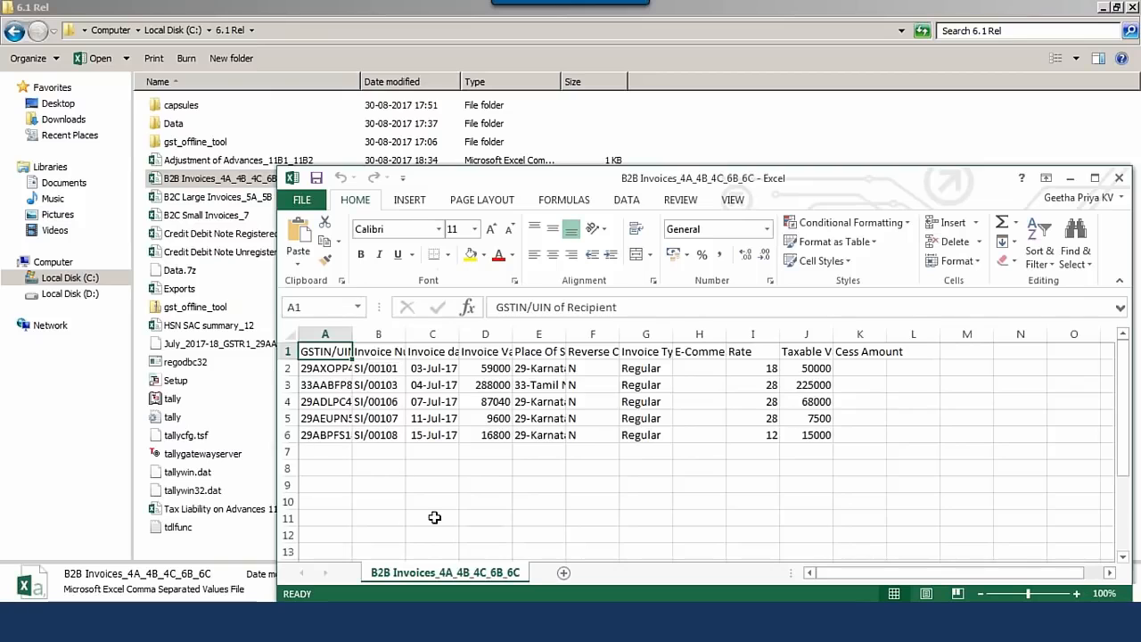
- Maximize and close the B2B invoices spreadsheet in Excel, then close the 6.1 Rel folder window
click(1095, 178)
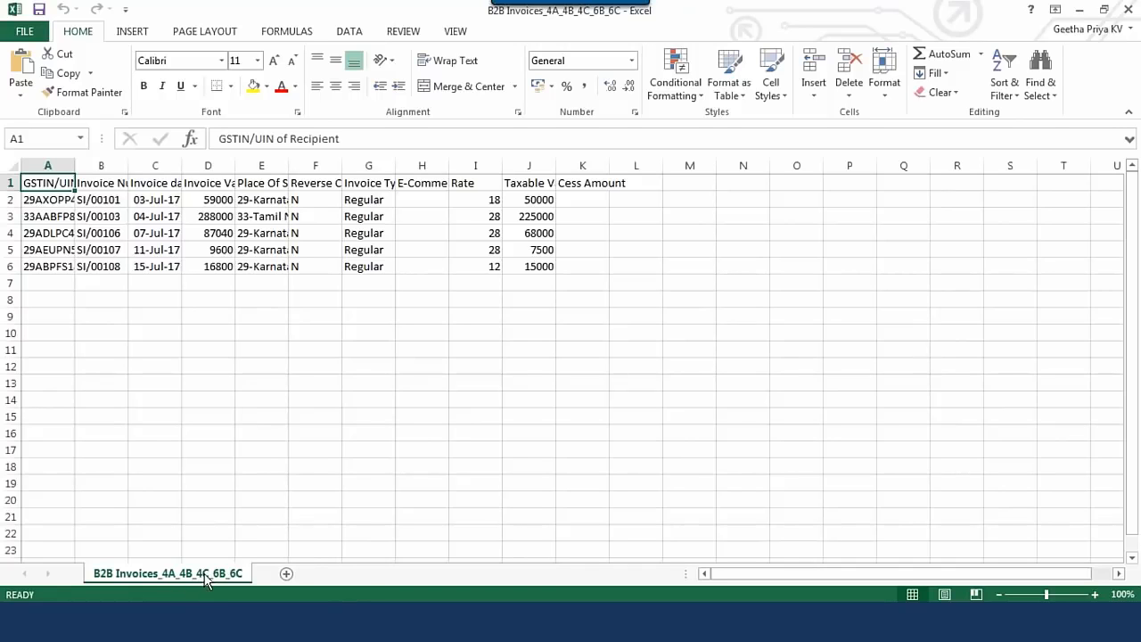
click(1129, 9)
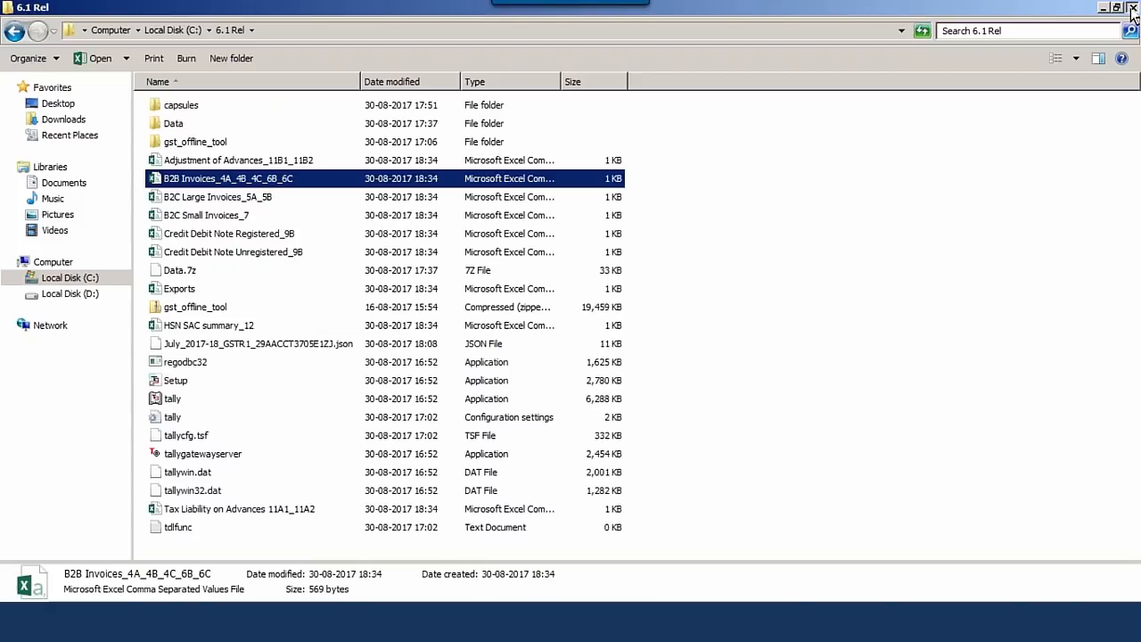
click(1132, 9)
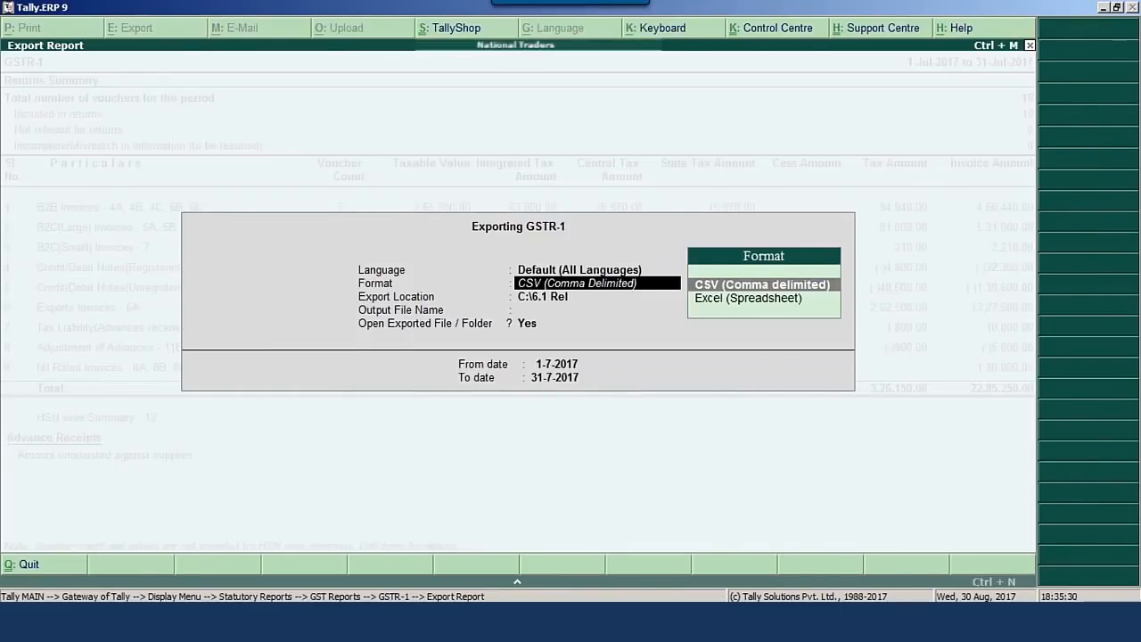
- Export the July 2017 GSTR-1 in Excel (Spreadsheet) format to the 6.1 Rel folder
key(Down)
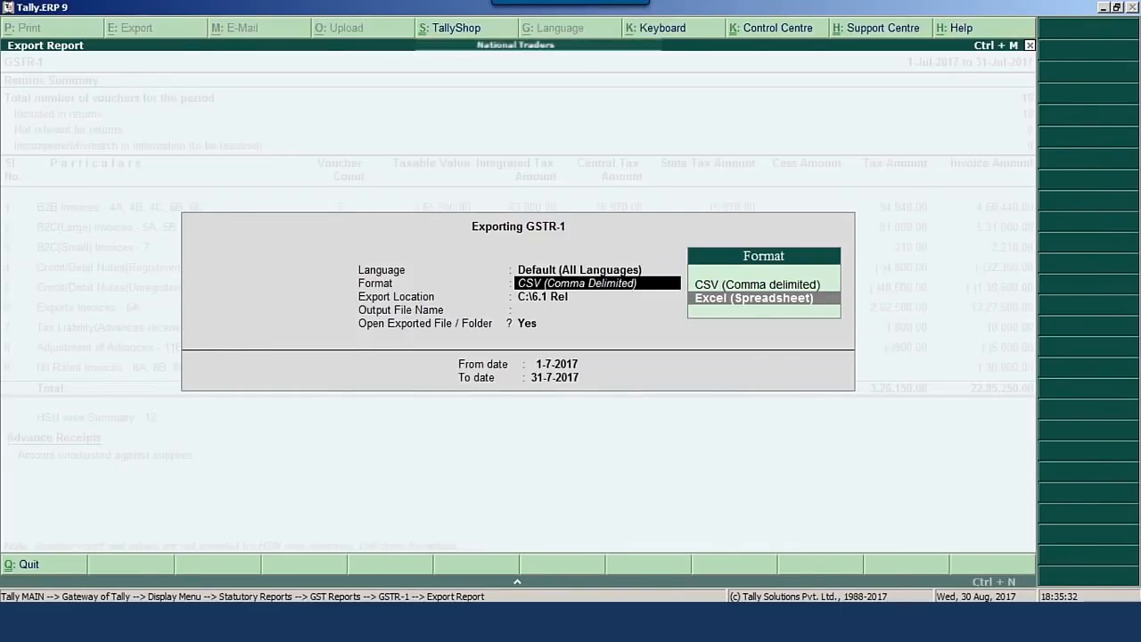
key(Return)
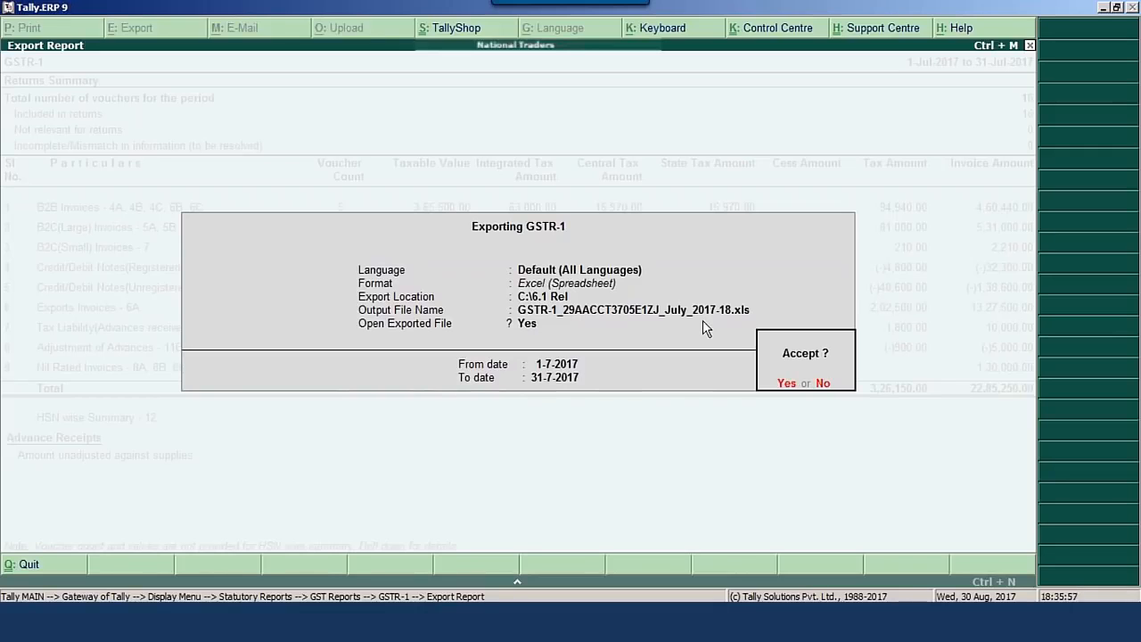
key(Return)
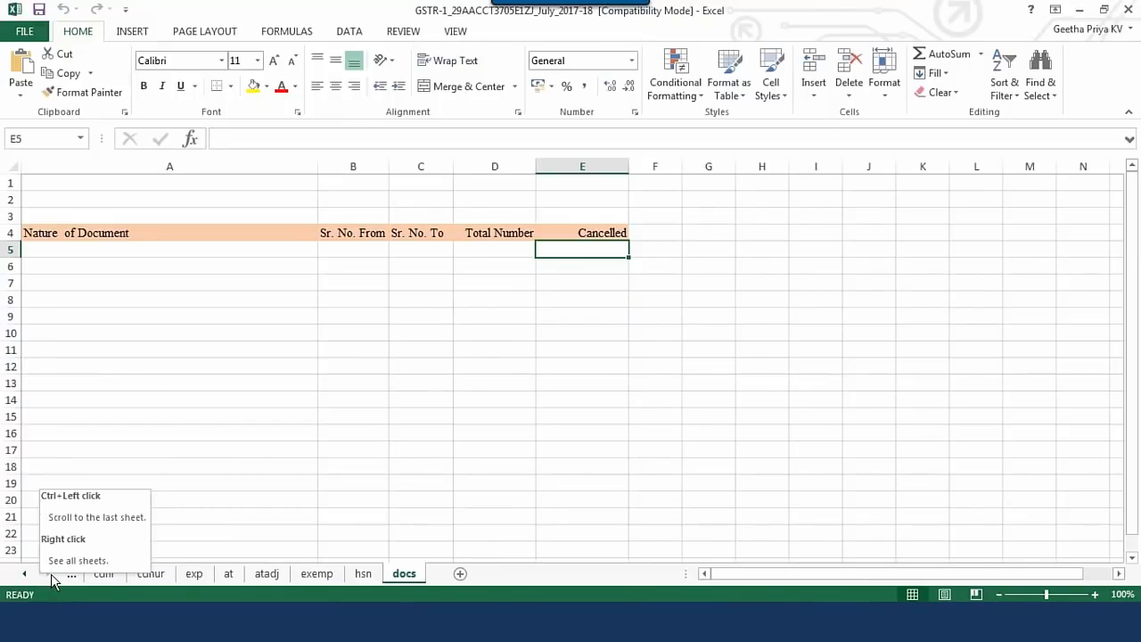
- View each workbook sheet in turn: b2b, b2cl, b2cs, cdnr, cdnur, exp, at, atadj, exemp, hsn, docs
click(24, 573)
click(24, 574)
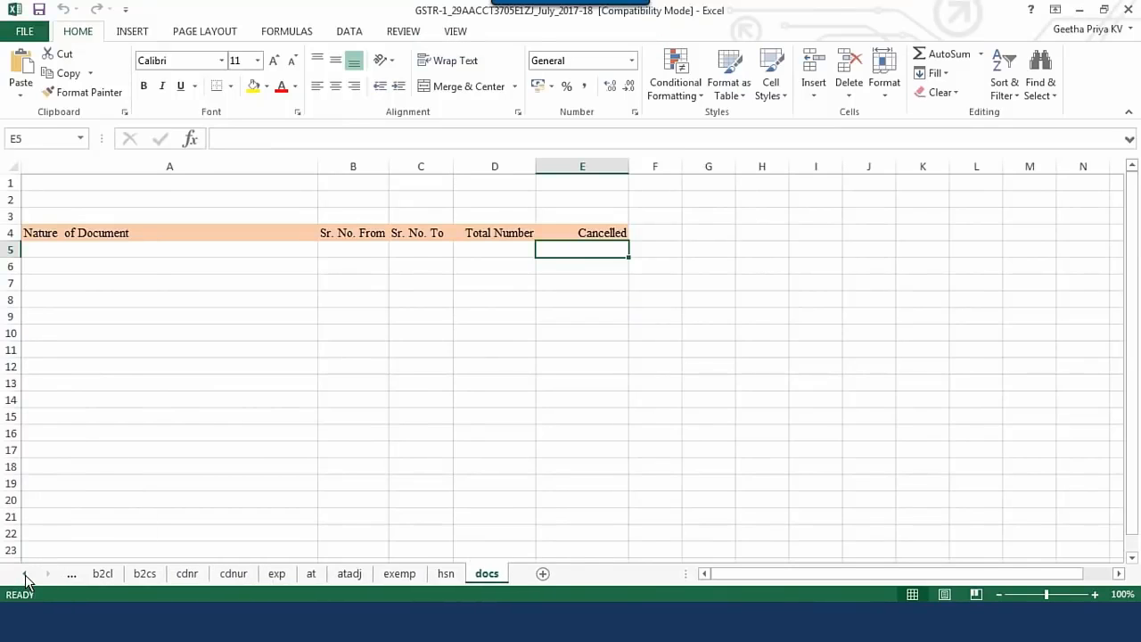
click(24, 574)
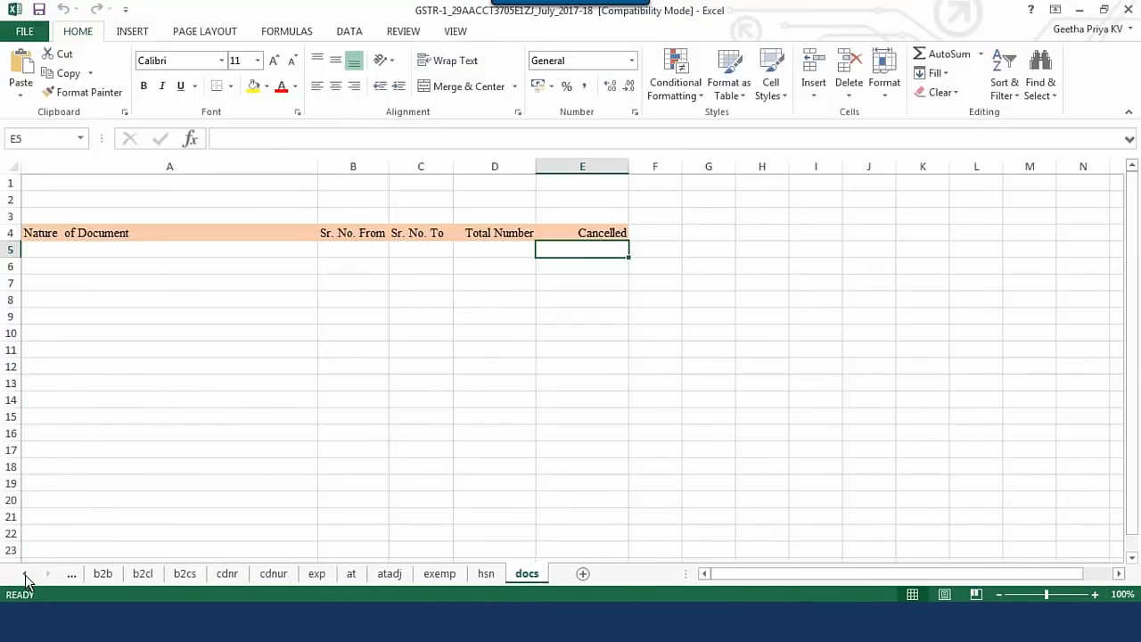
click(103, 576)
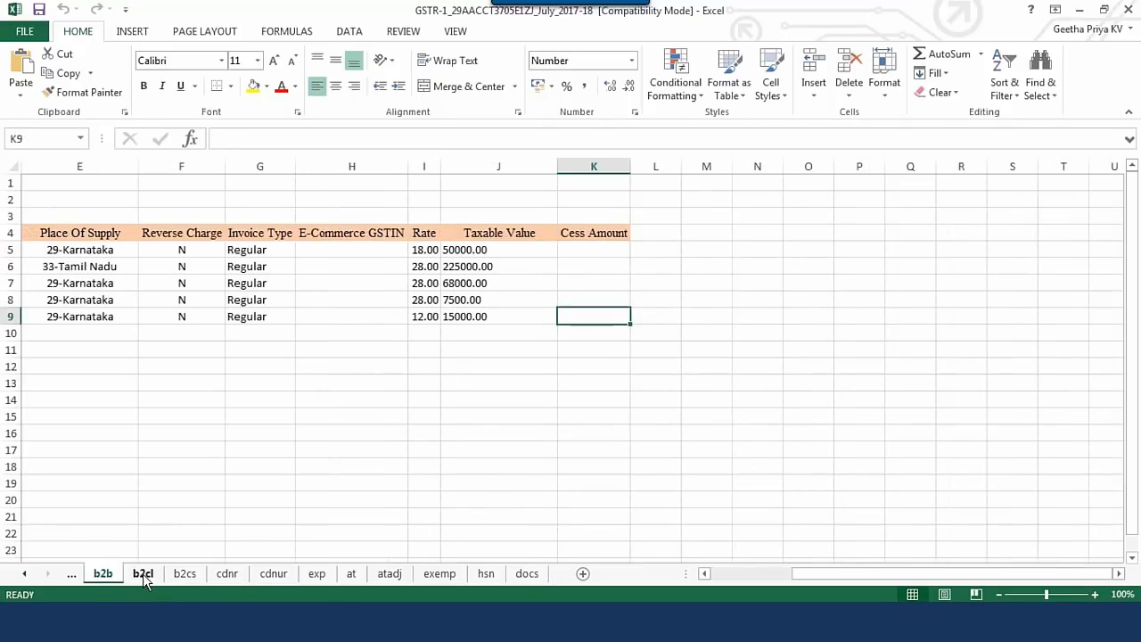
click(143, 575)
click(183, 575)
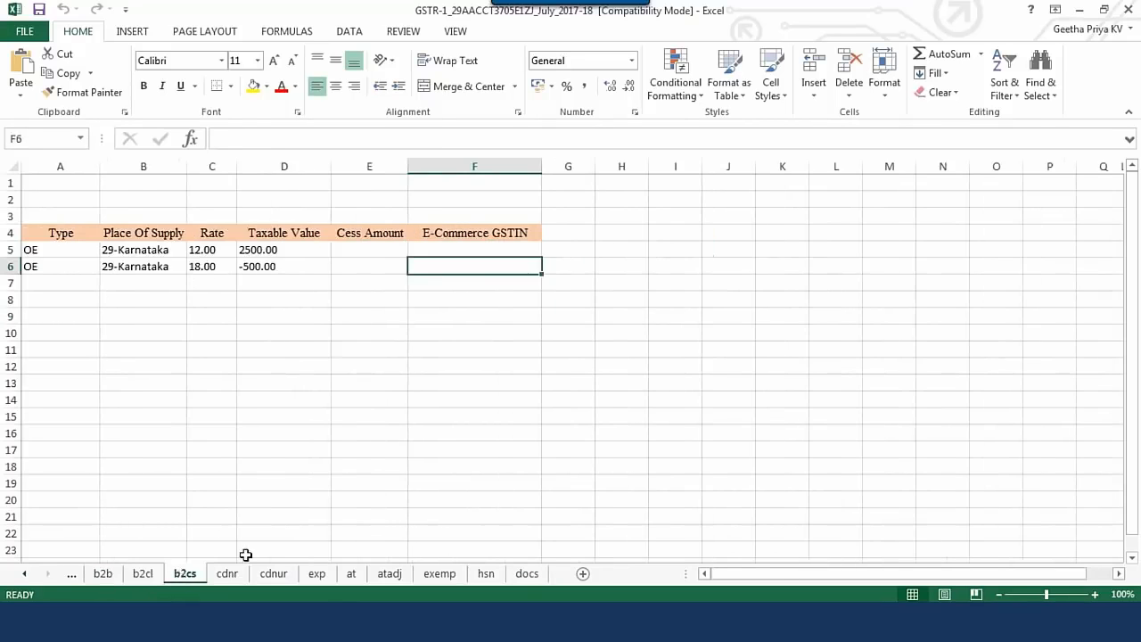
click(228, 577)
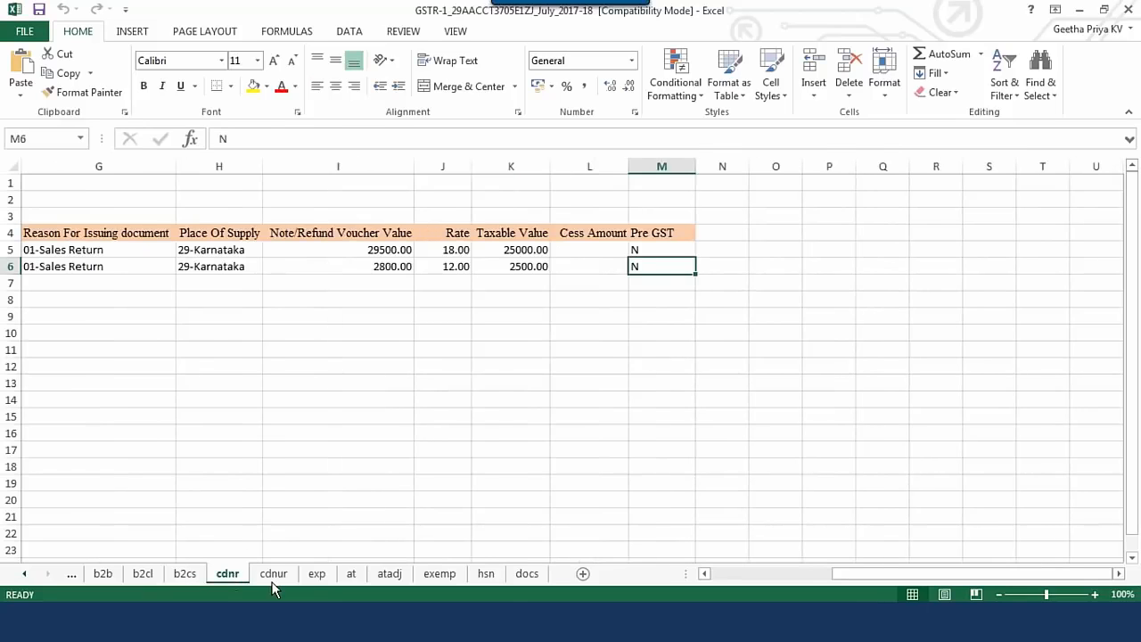
click(272, 576)
click(318, 576)
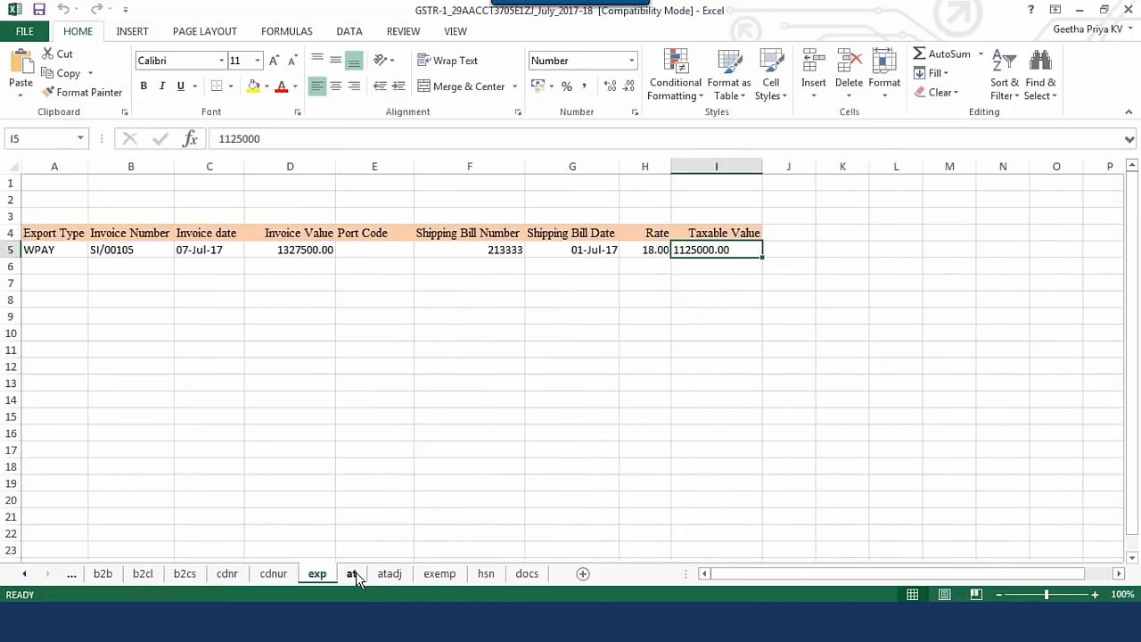
click(353, 575)
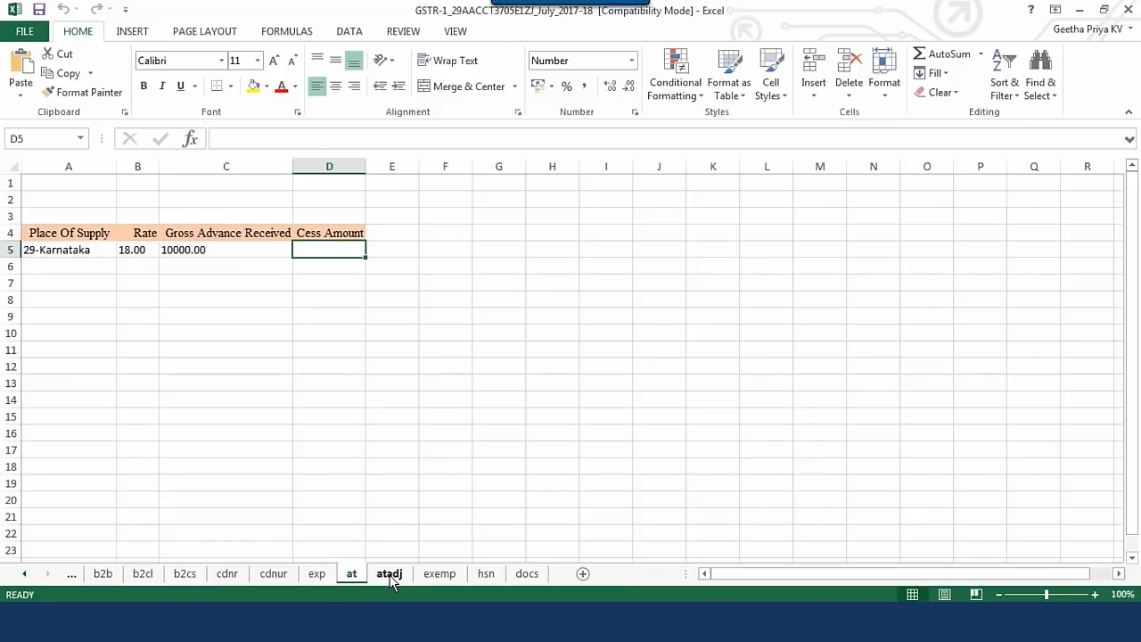
click(389, 575)
click(439, 575)
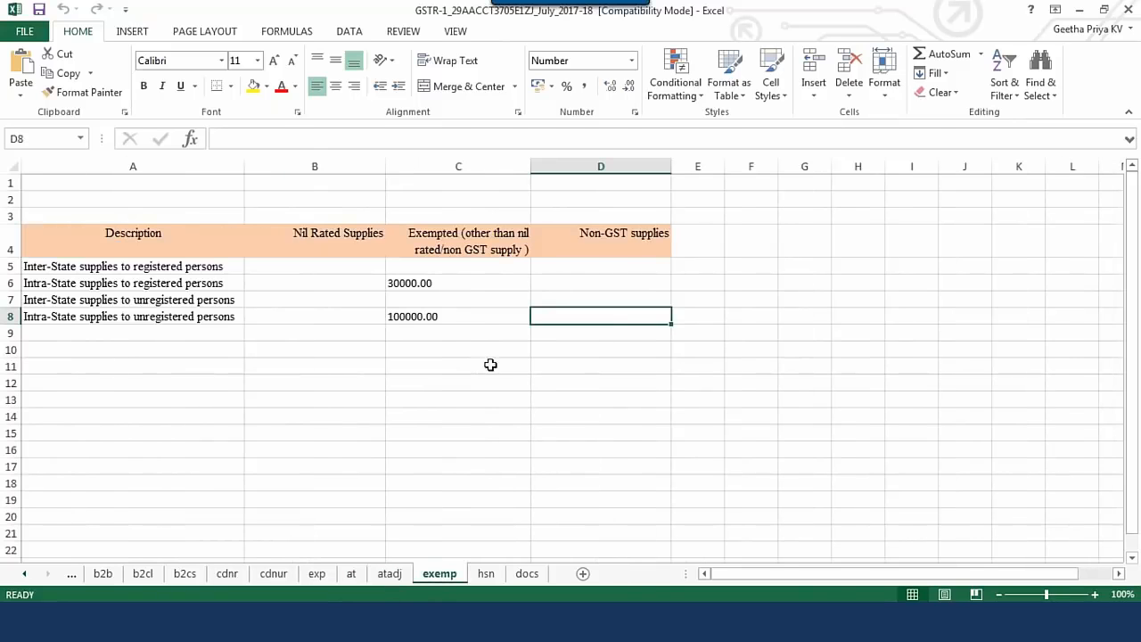
click(487, 575)
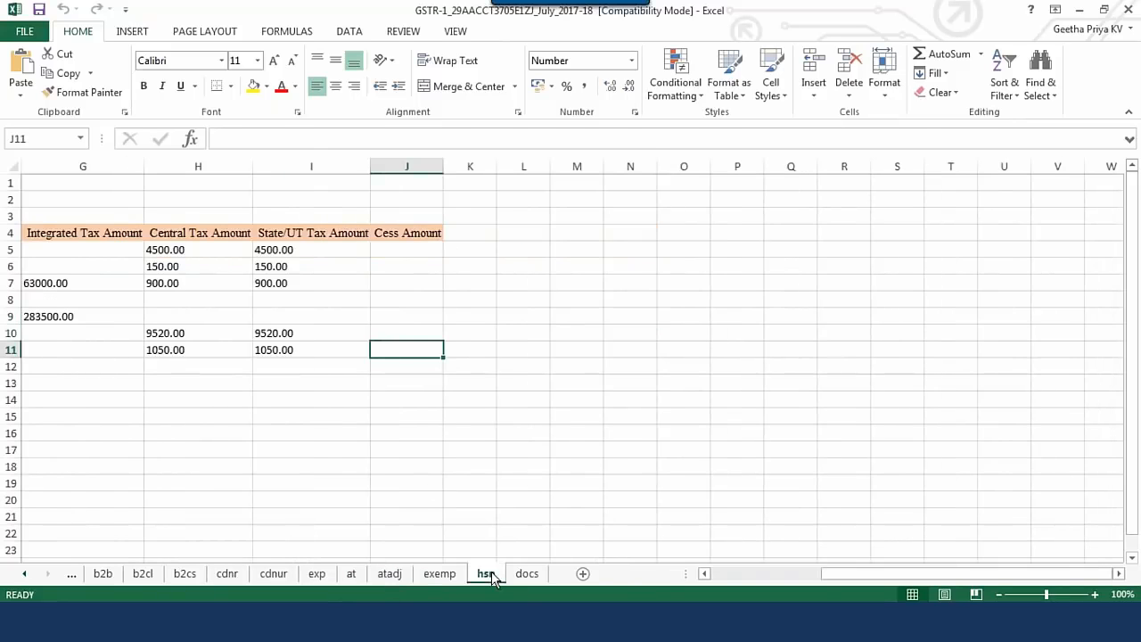
click(529, 575)
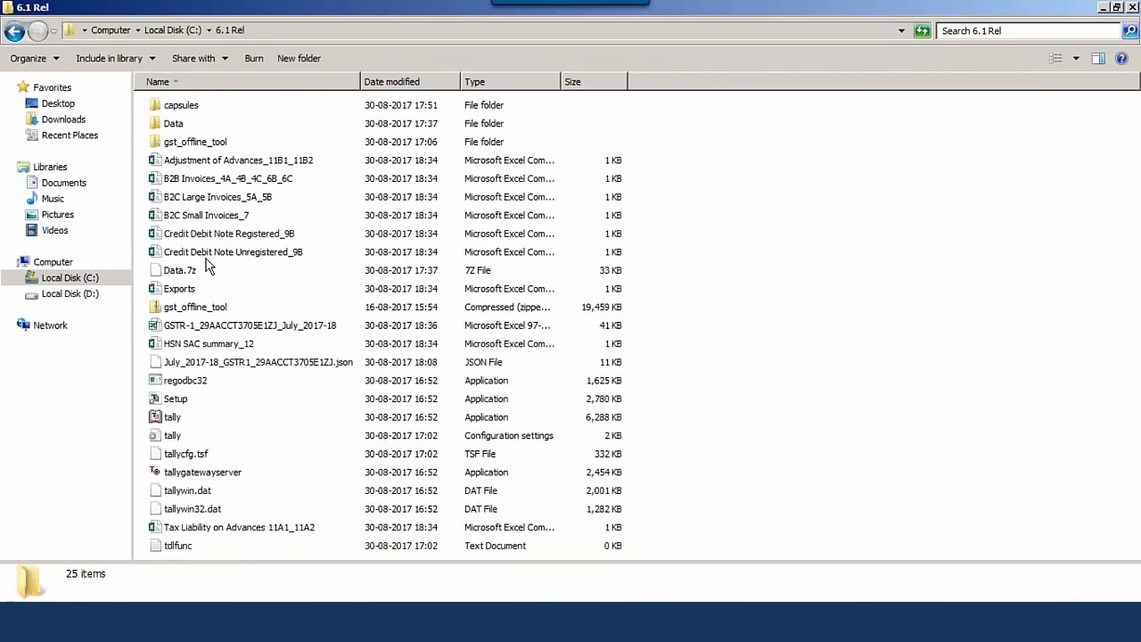
- Select the exported GSTR-1 workbook in 6.1 Rel, then return to Tally's GSTR-1 report
click(219, 332)
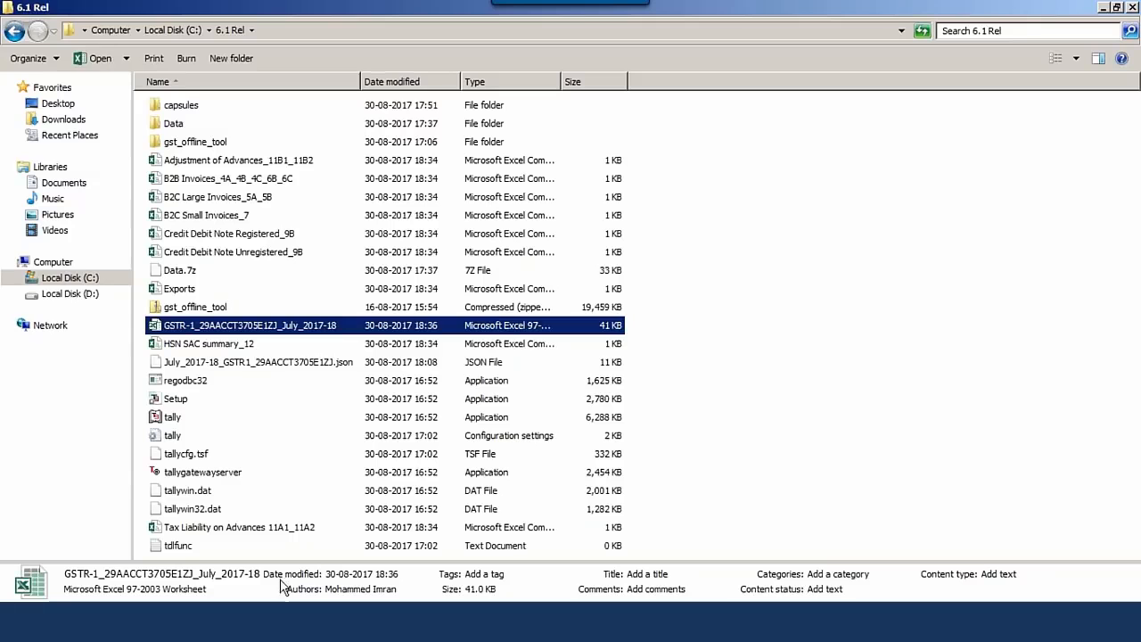
click(293, 616)
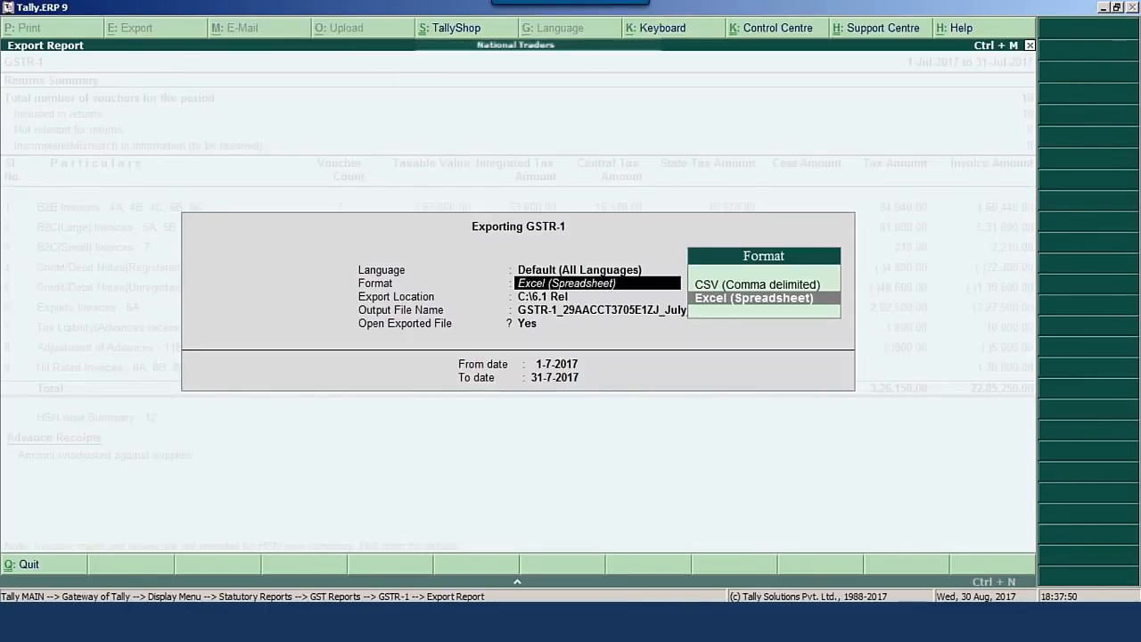
- Confirm the export format in the GSTR-1 export settings, then decline to export again
key(Return)
key(BackSpace)
key(BackSpace)
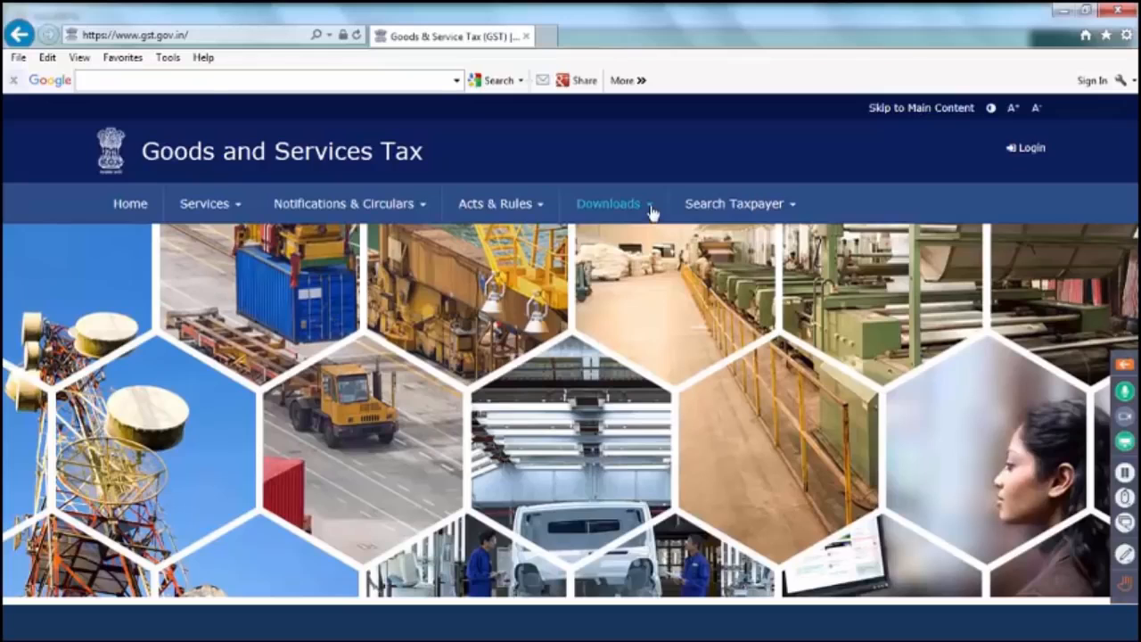
- Open the GST portal's Downloads menu to reveal Offline Tools
click(653, 212)
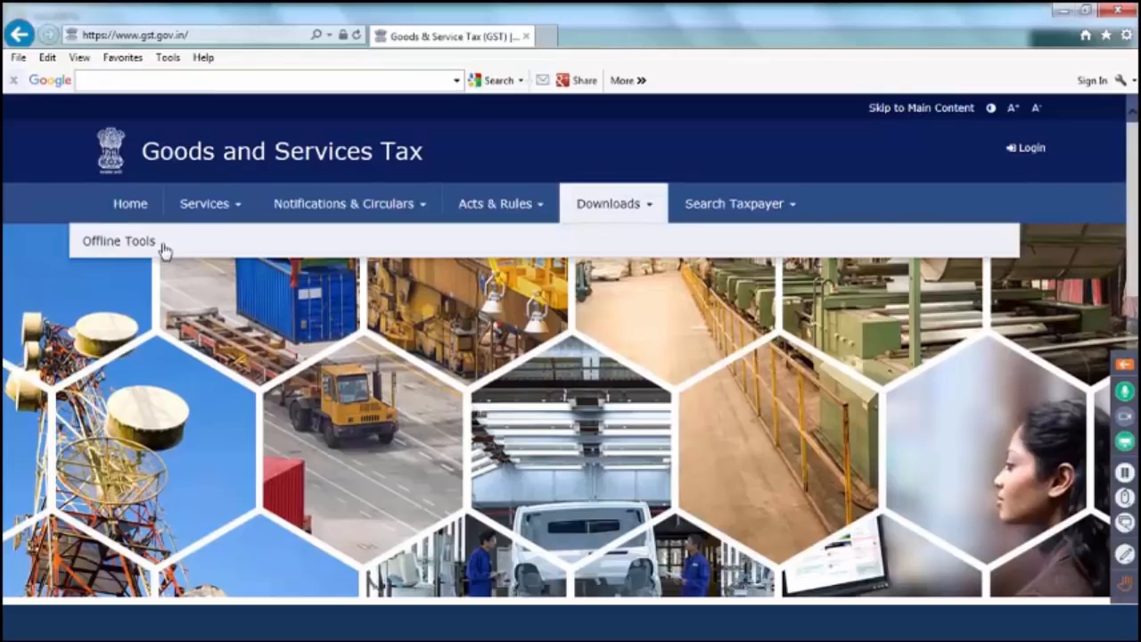
mouse_move(160, 247)
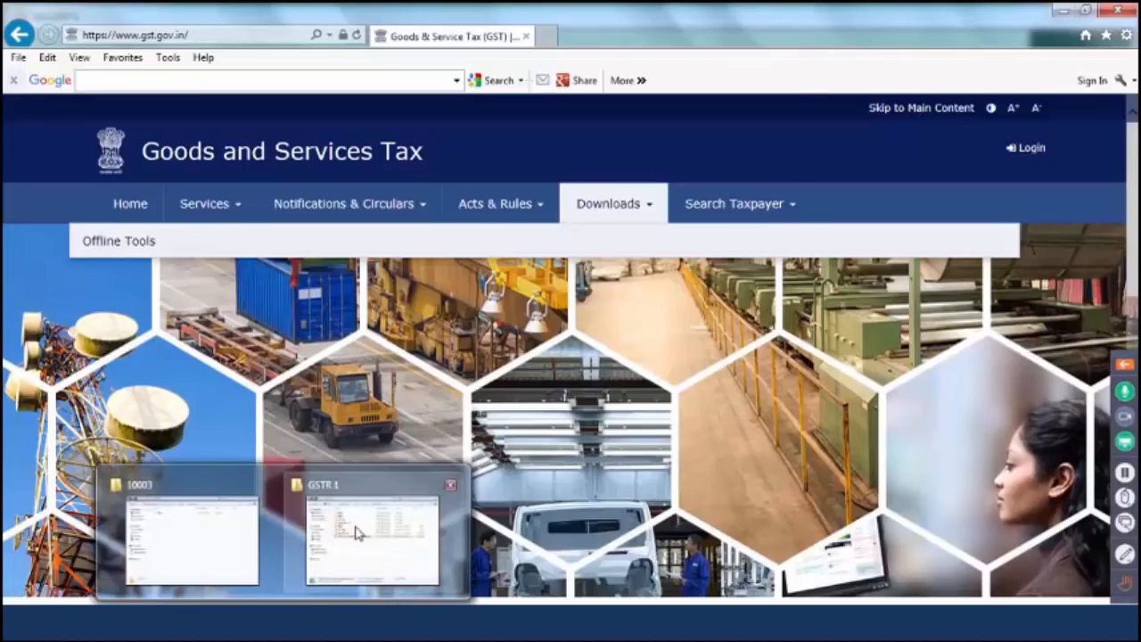
- Launch GST Offline Tool from GSTR1 > gst_offline_tool > gst_offline_tool old in Explorer
click(359, 532)
double_click(299, 256)
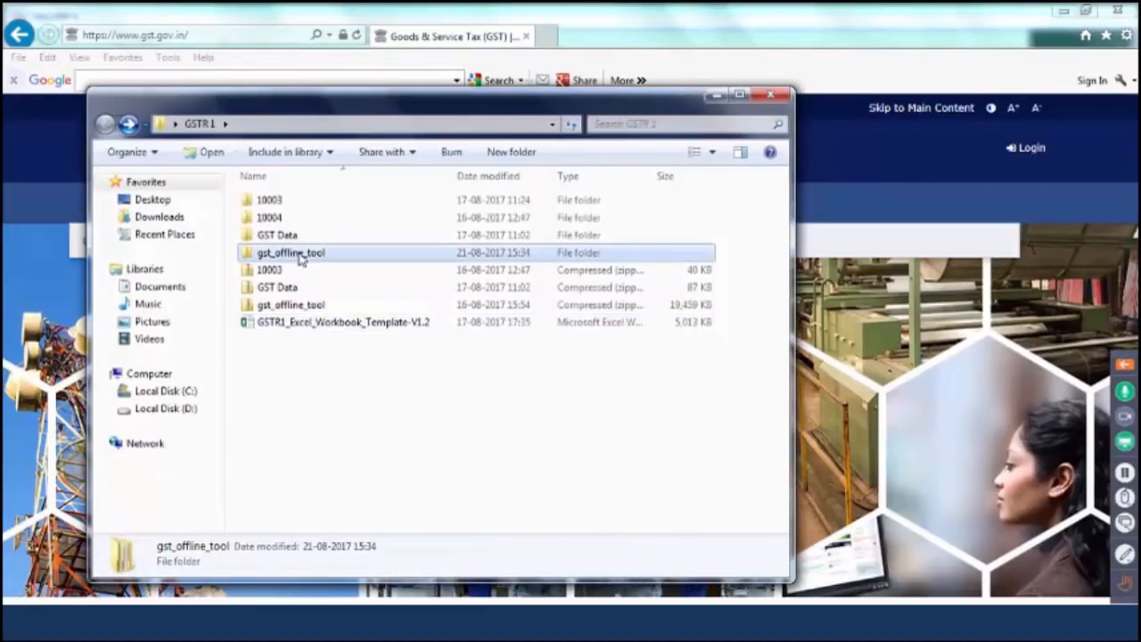
double_click(304, 205)
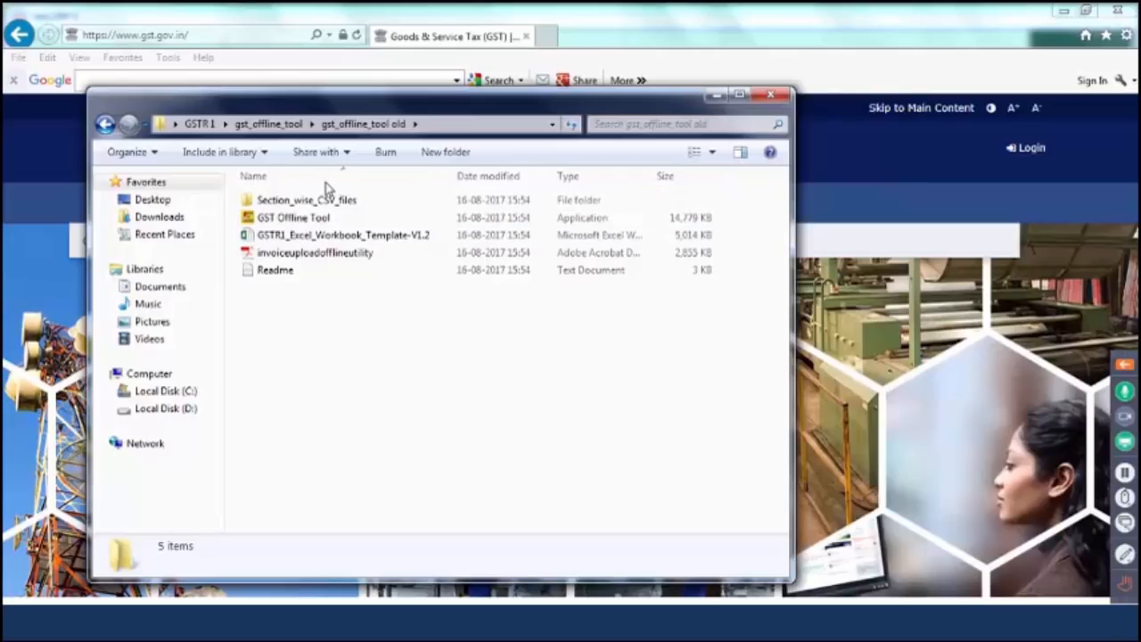
double_click(296, 223)
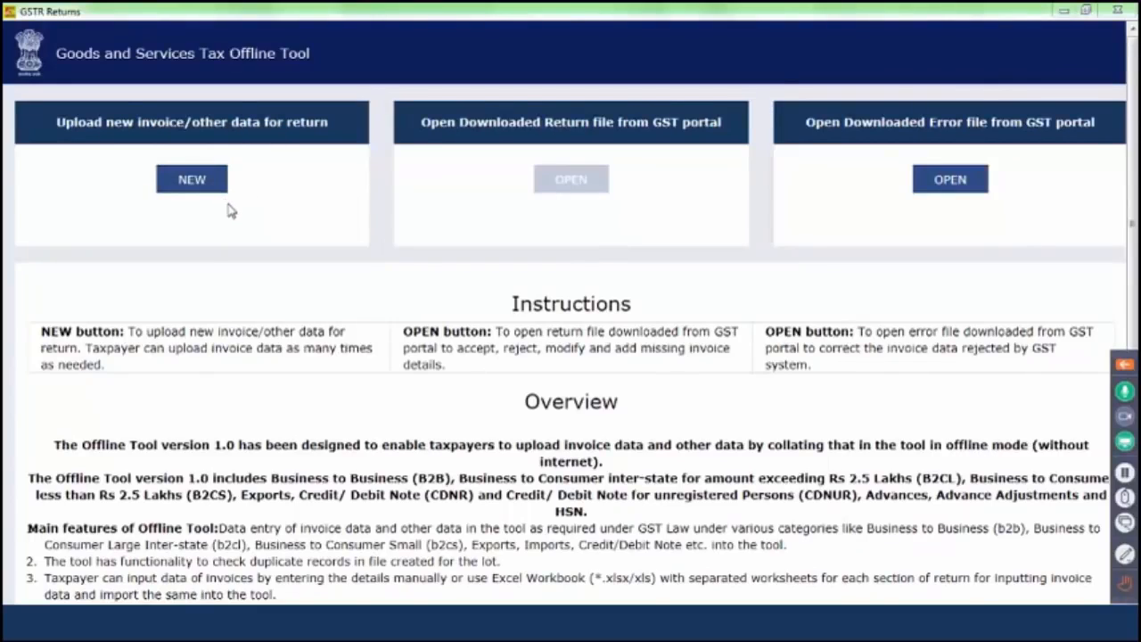
- Start a new return upload and paste in the supplier's GSTIN
click(189, 178)
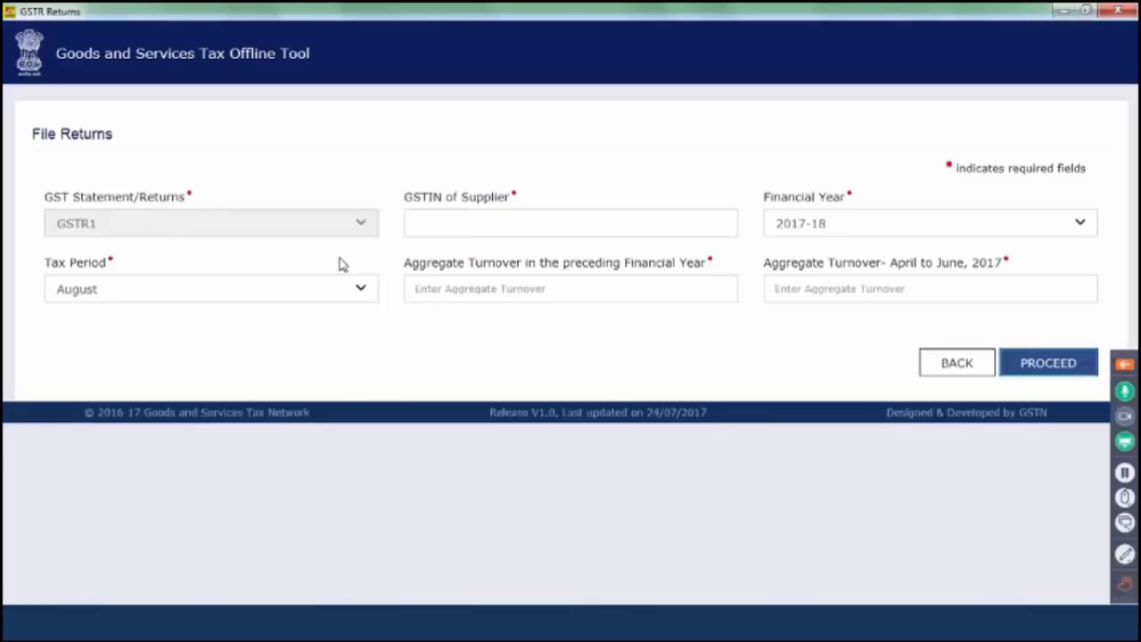
click(449, 223)
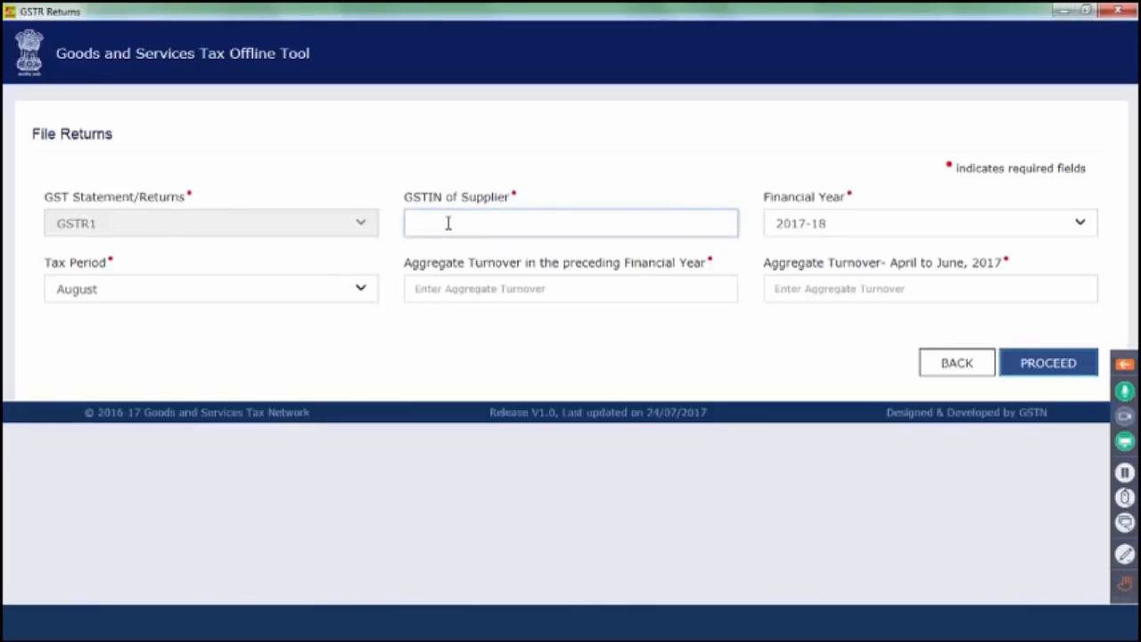
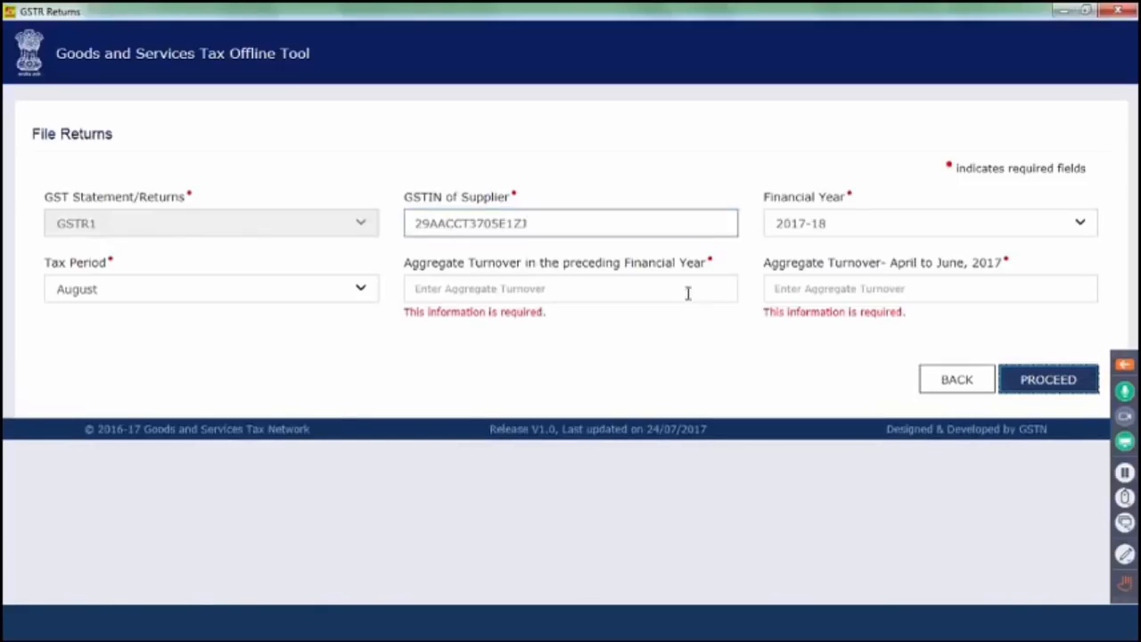
- Choose July as tax period and enter turnovers of 1000000 and 10,00,00,000
click(362, 291)
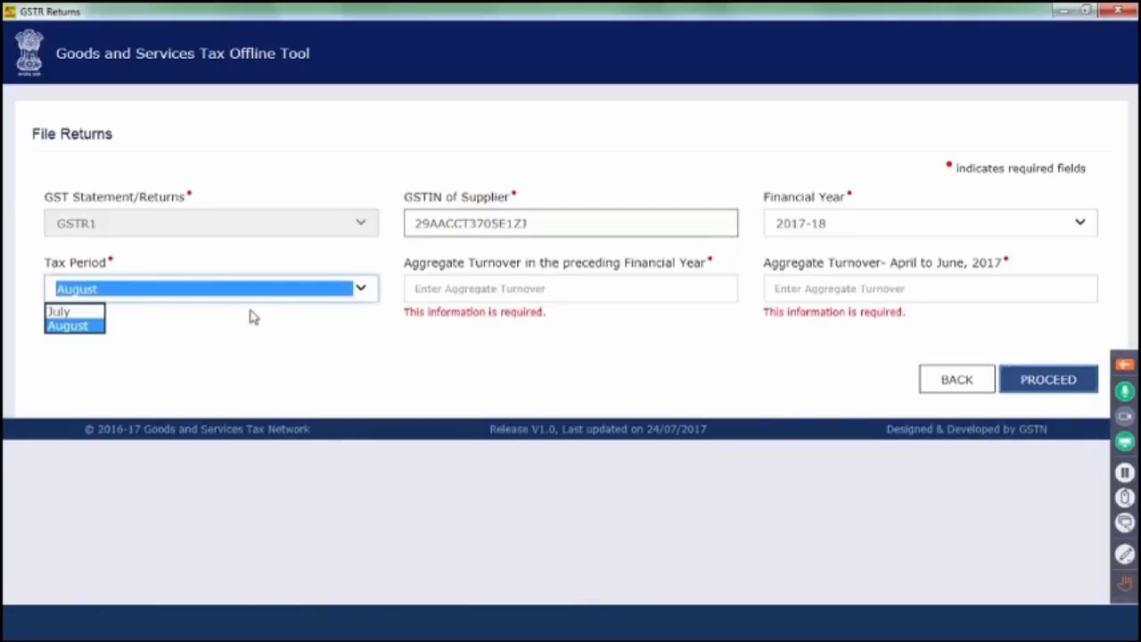
click(49, 310)
click(492, 288)
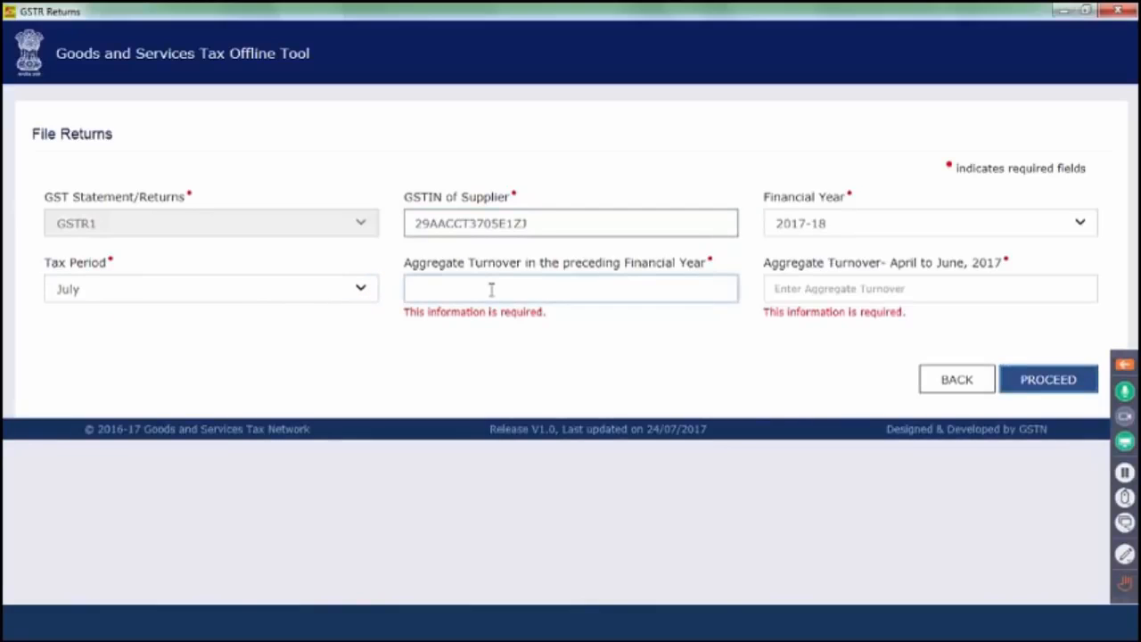
text(1000000)
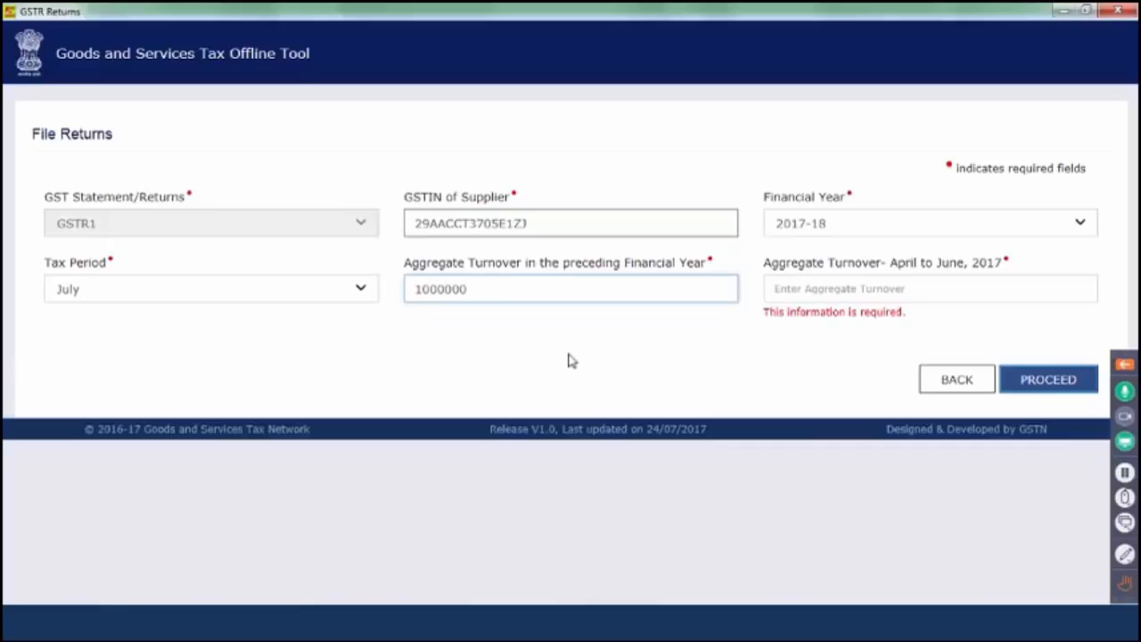
text(10,00,00,00)
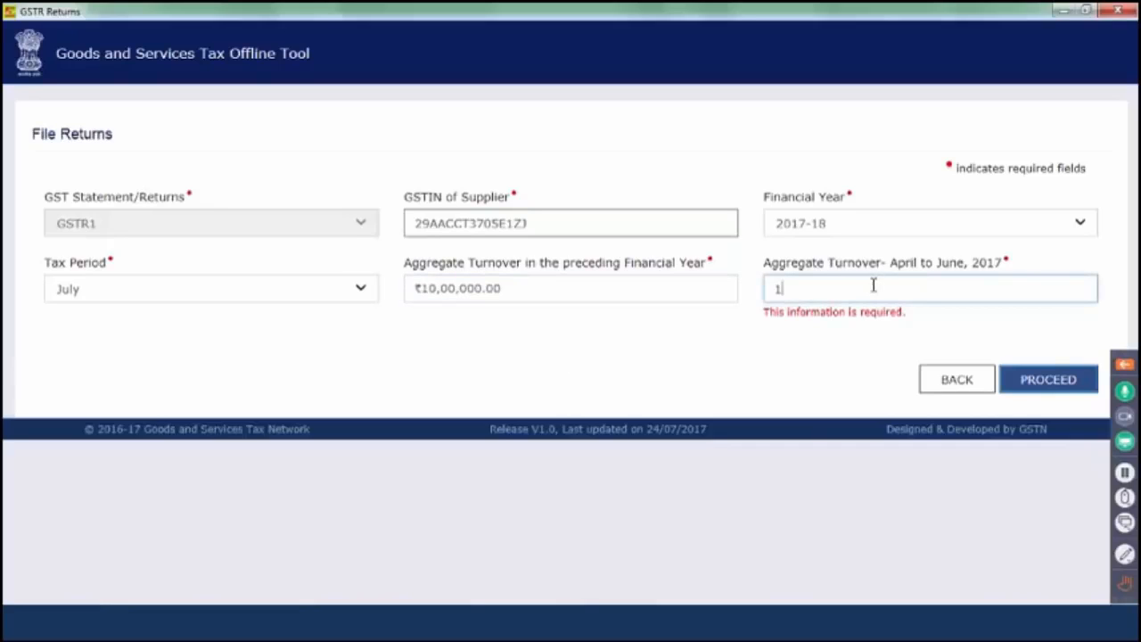
text(00000000)
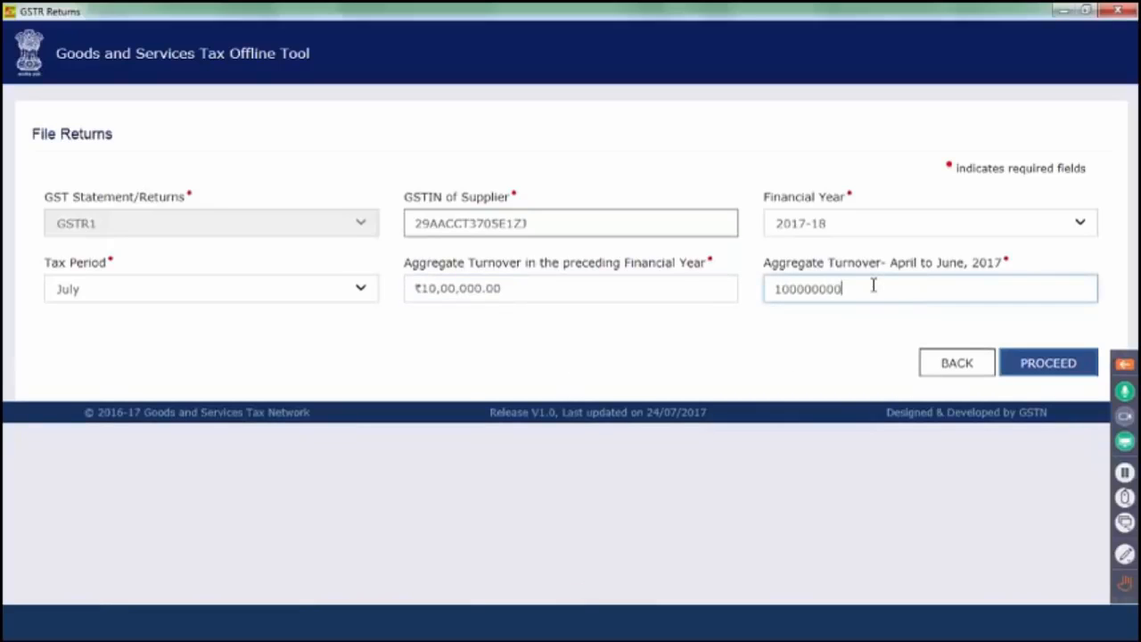
click(857, 450)
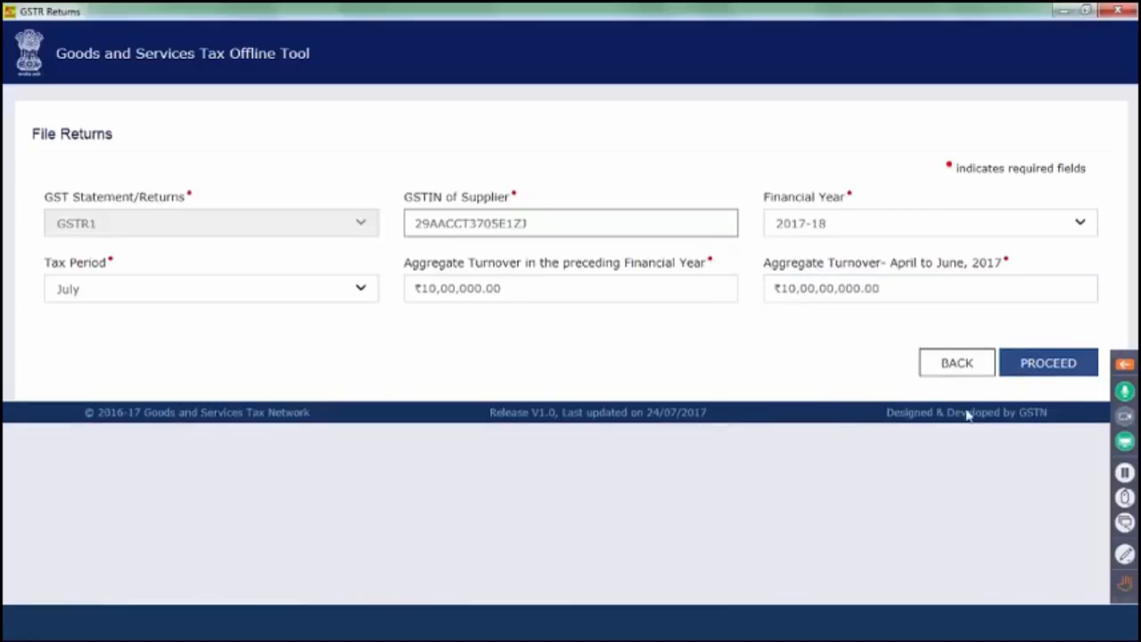
- Import the GSTR1 Excel template into the July return, confirm saving, and view the summary
click(1053, 378)
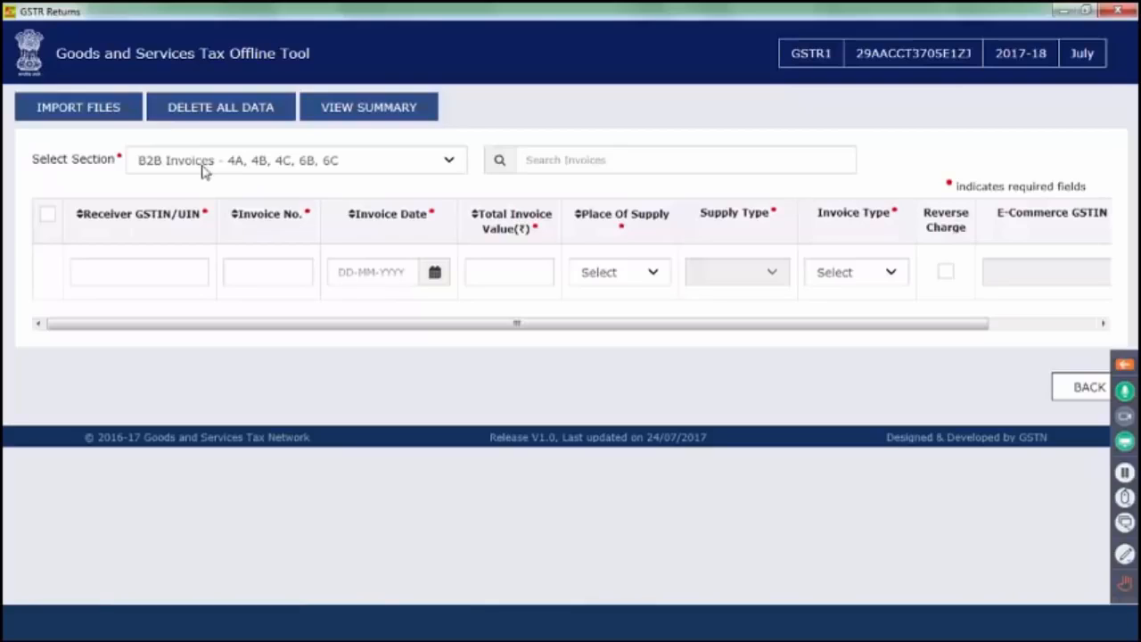
click(116, 116)
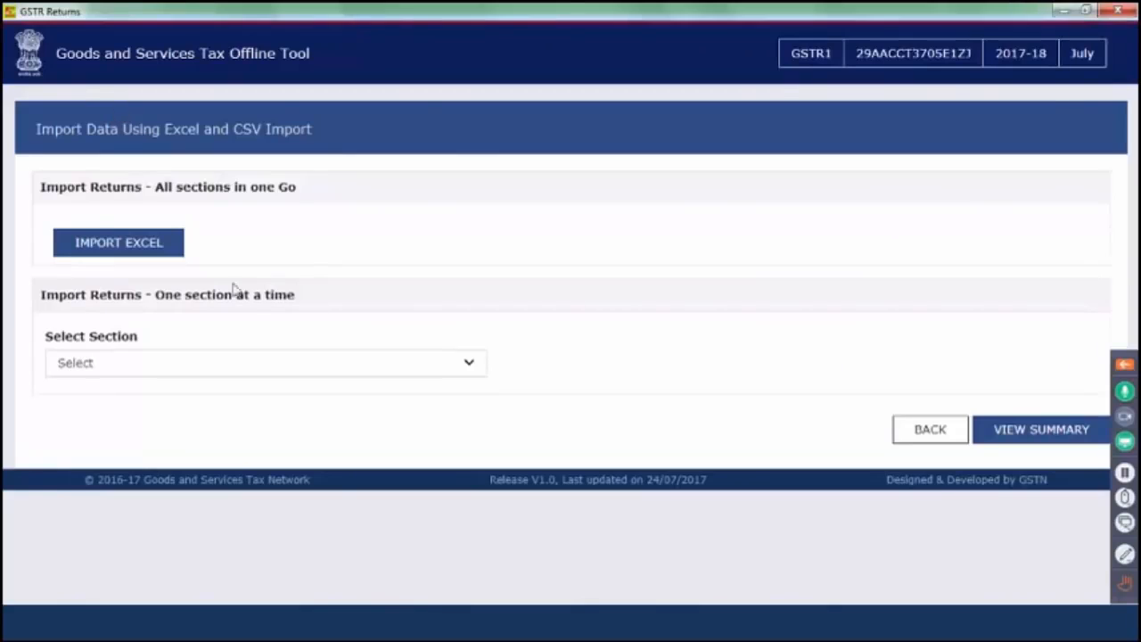
click(154, 250)
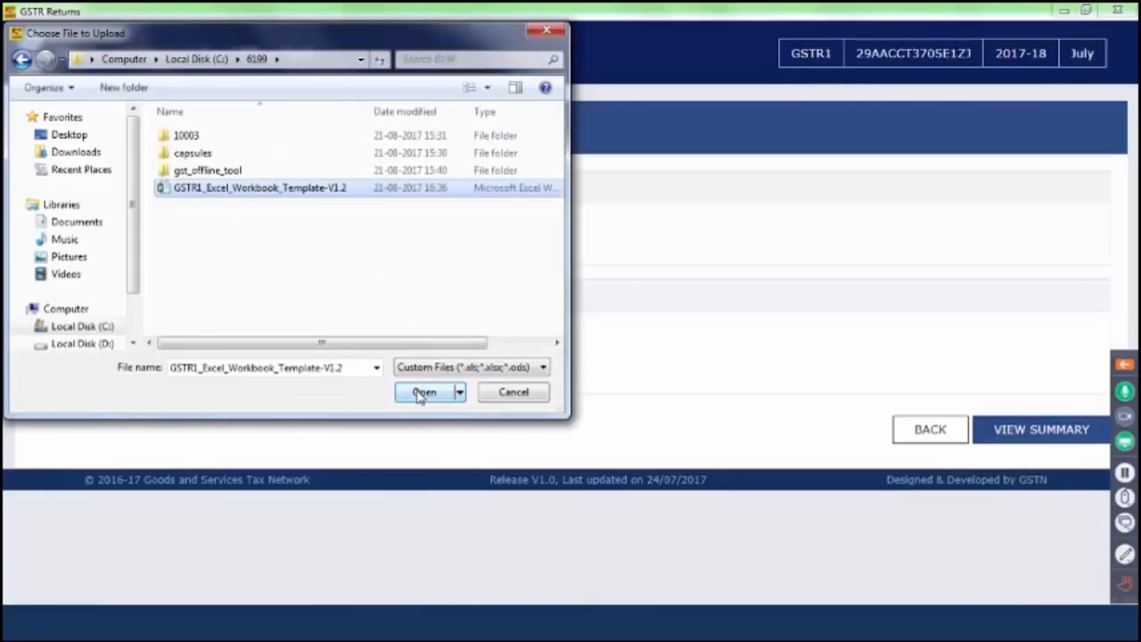
click(422, 393)
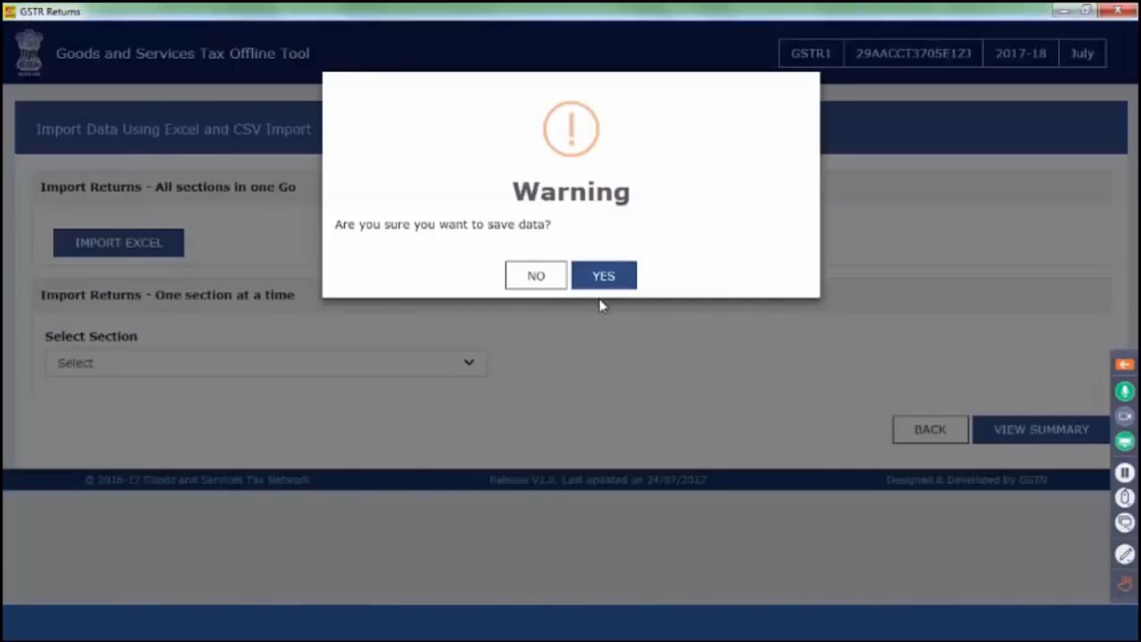
click(604, 277)
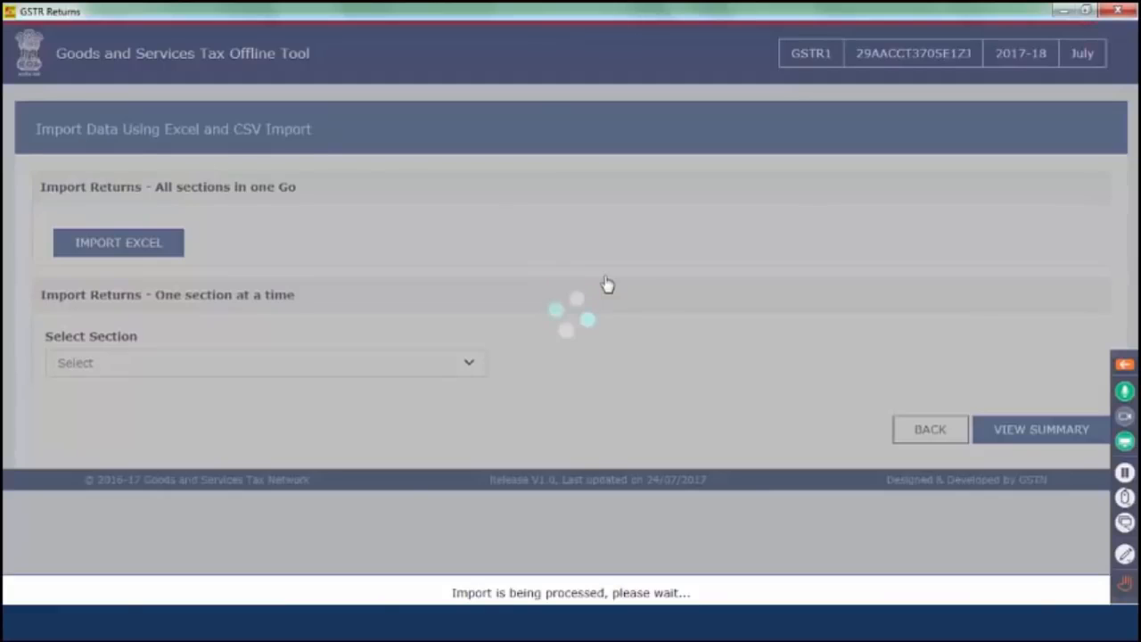
click(1006, 429)
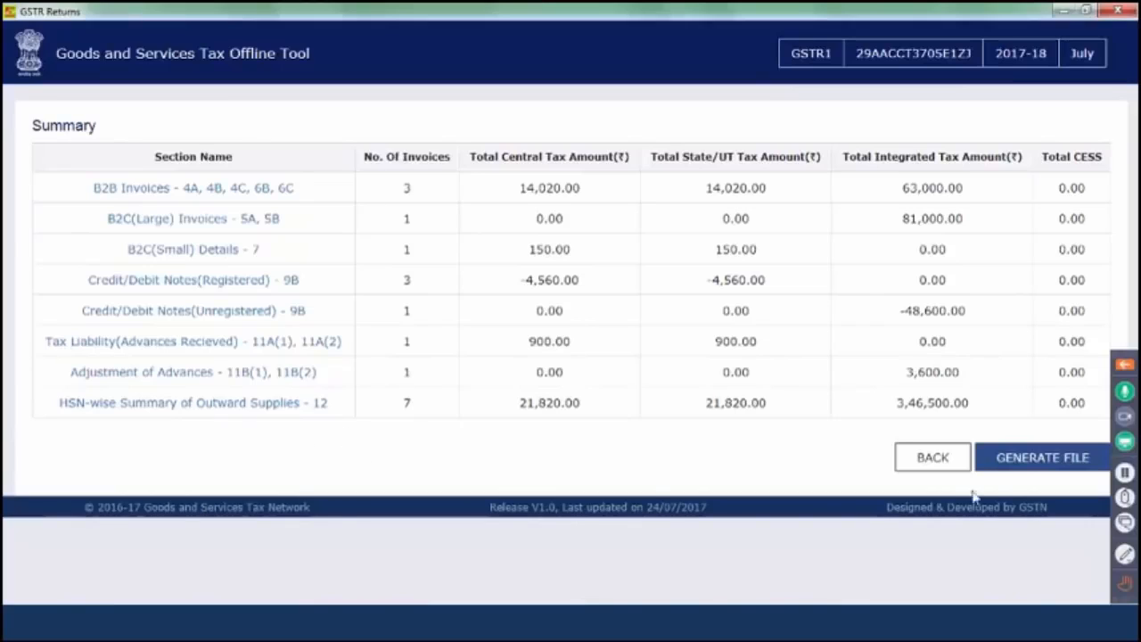
- Generate the 2.90 KB July 2017-18 GSTR1 JSON file from the summary
click(1039, 462)
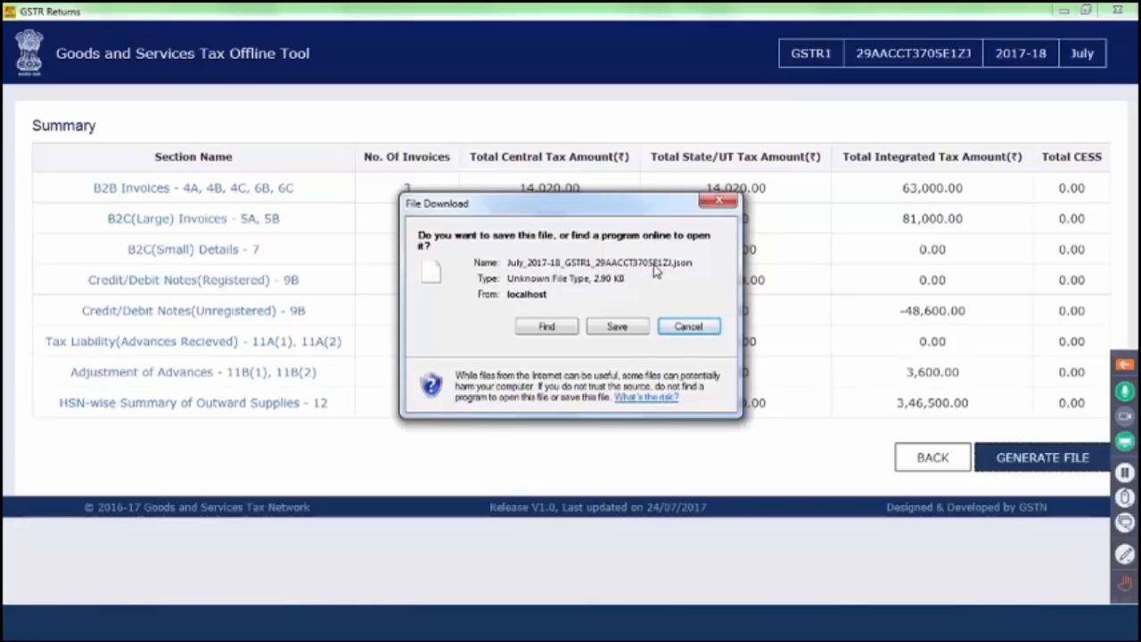
- Save the generated JSON file into the 6.1 latest folder on Local Disk (C:)
click(615, 326)
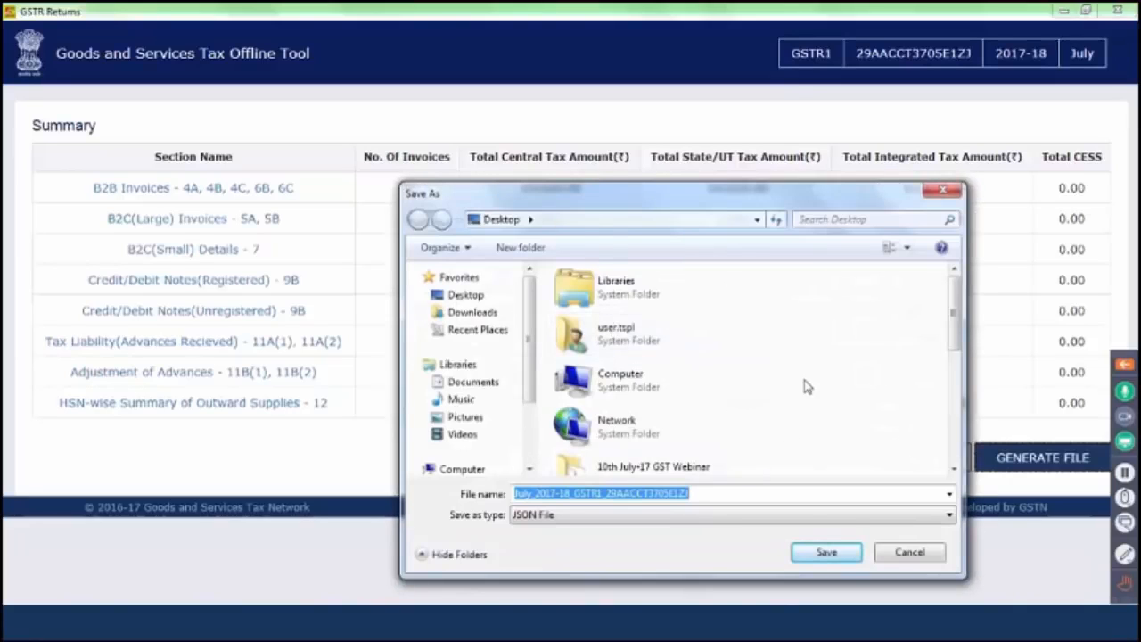
click(454, 295)
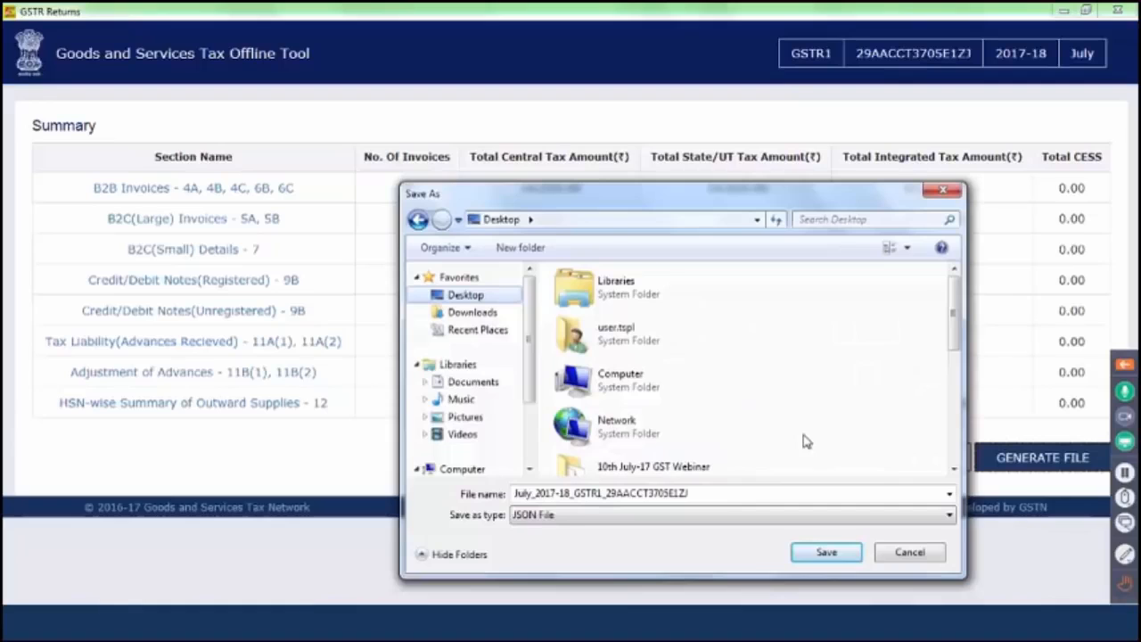
scroll(528, 467, down, 3)
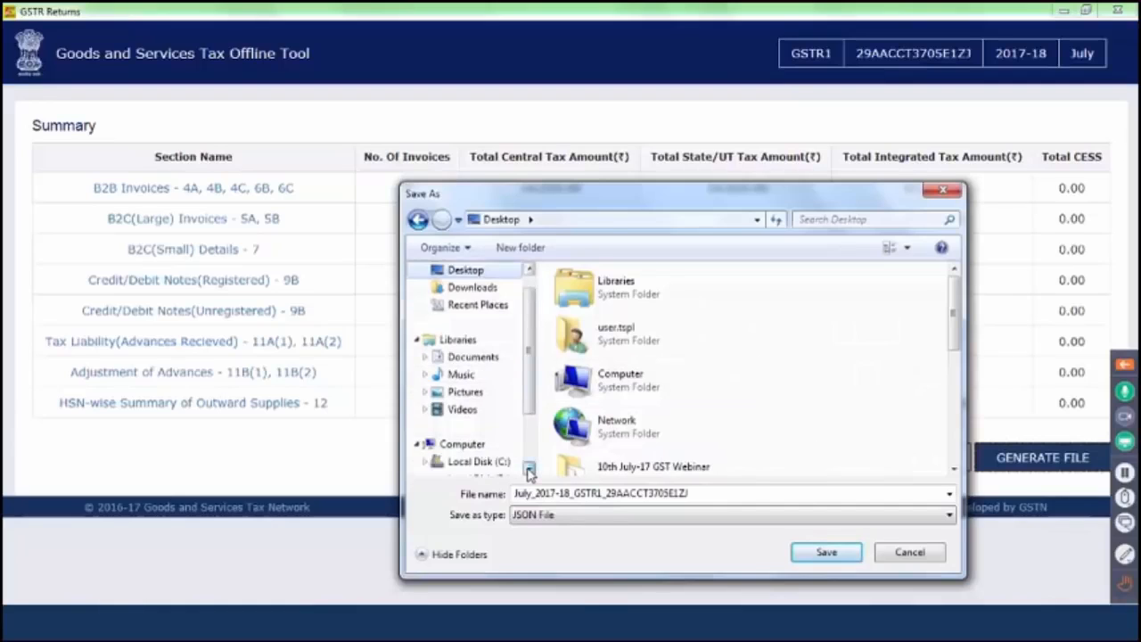
click(481, 428)
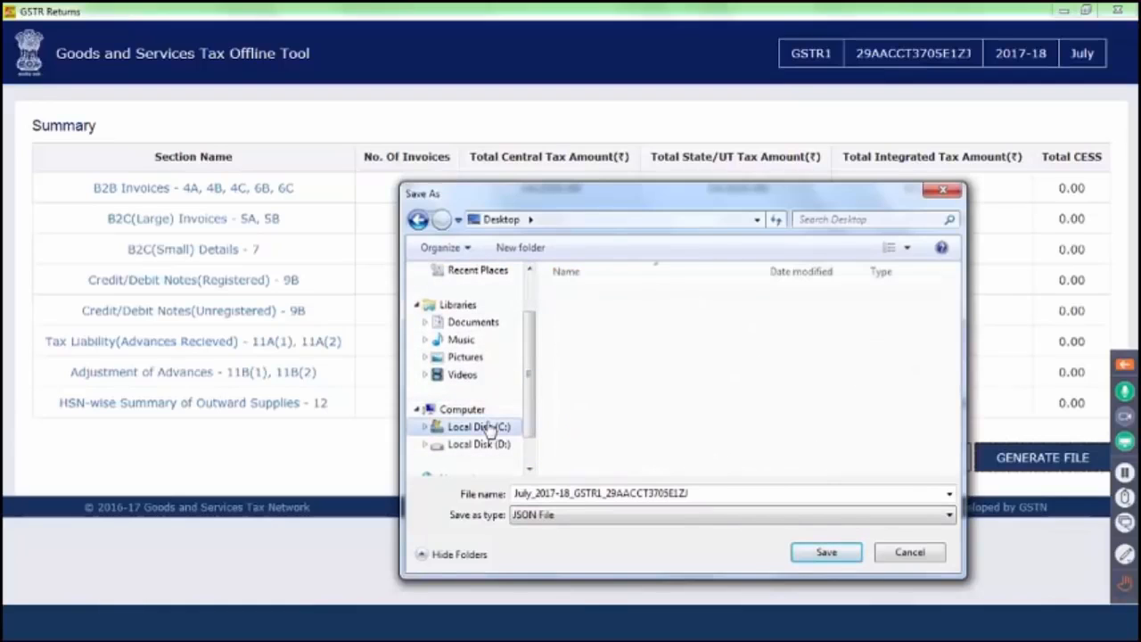
double_click(627, 386)
click(813, 555)
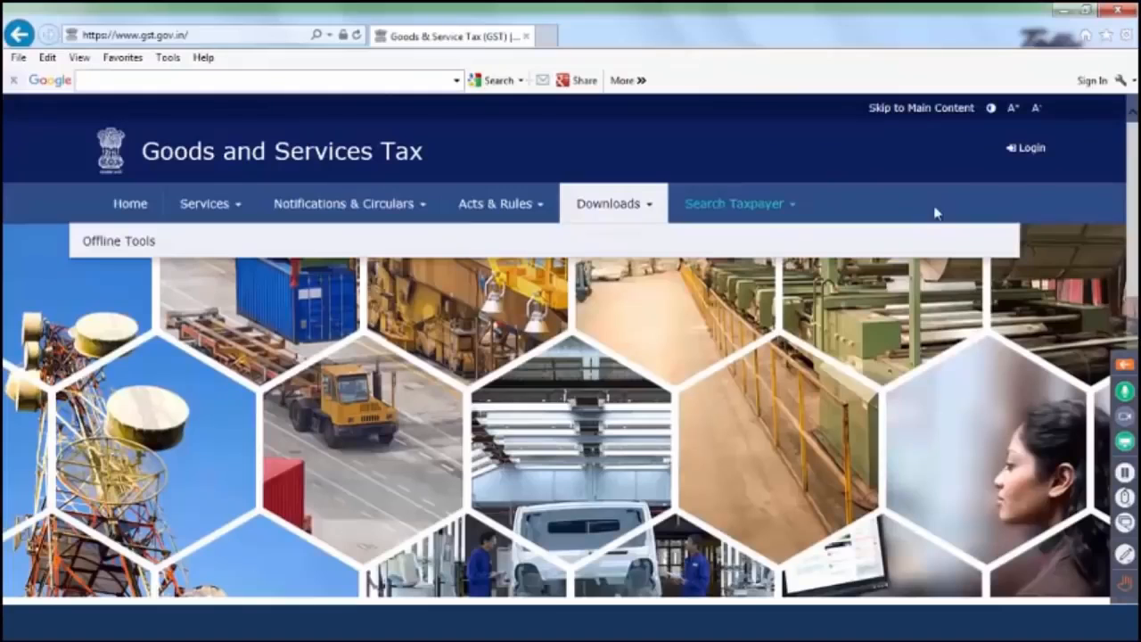
- Log in to gst.gov.in and reach the File Returns page for 2017-18
click(1030, 149)
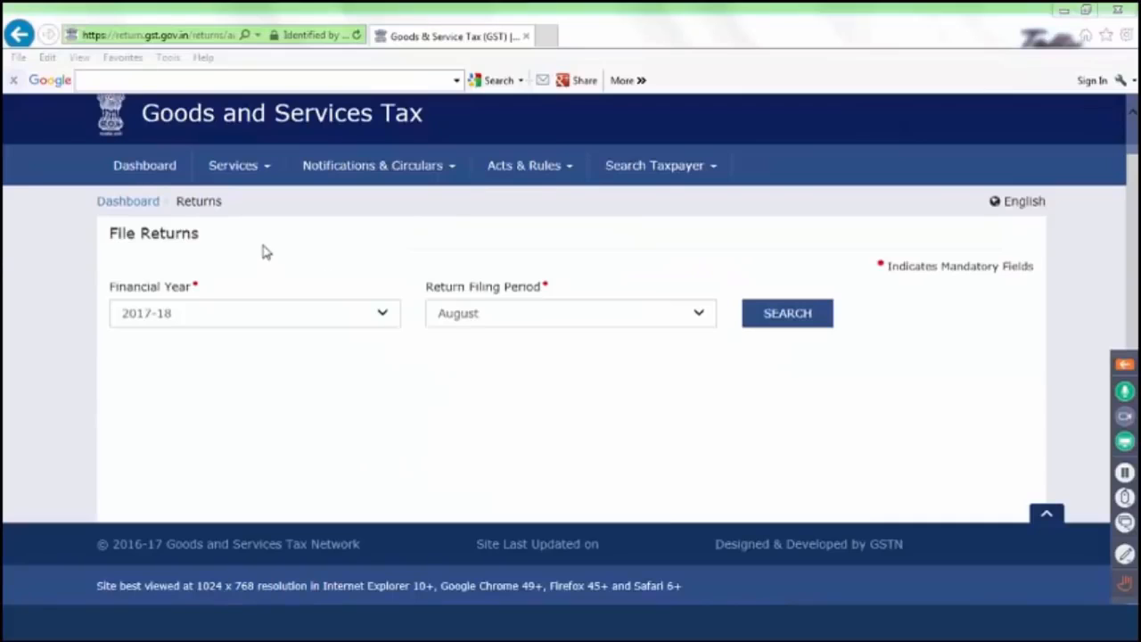
- Search the returns for the July 2017-18 filing period
click(573, 324)
click(540, 300)
click(789, 320)
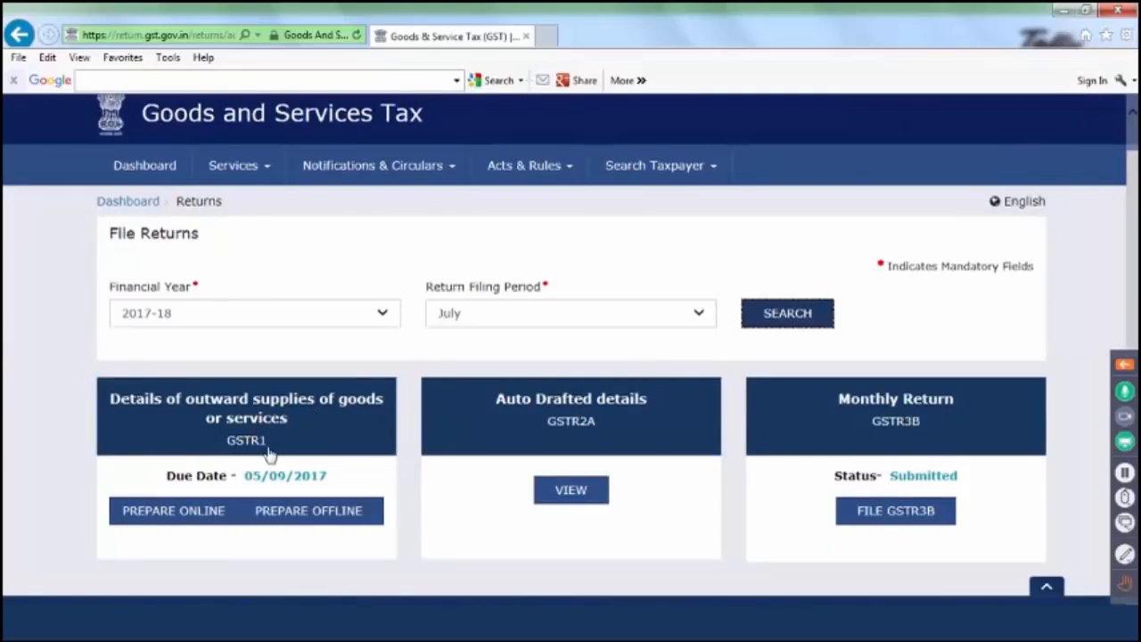
- Open GSTR1 Prepare Offline, dismiss the no-transaction alert, and return to the slide show
click(281, 519)
click(1009, 359)
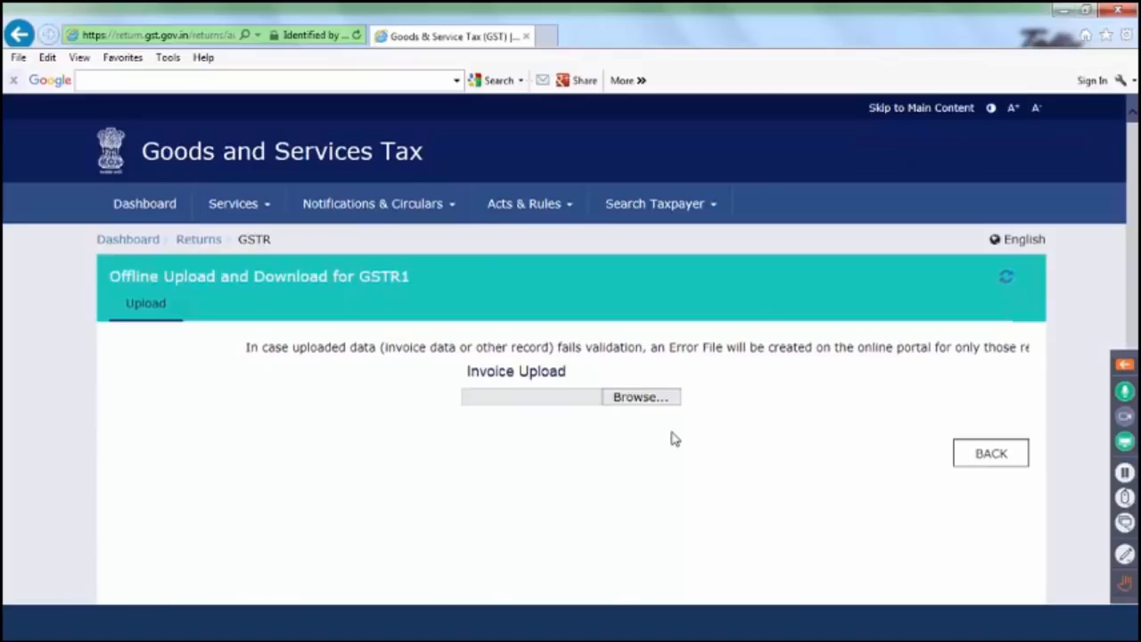
mouse_move(490, 623)
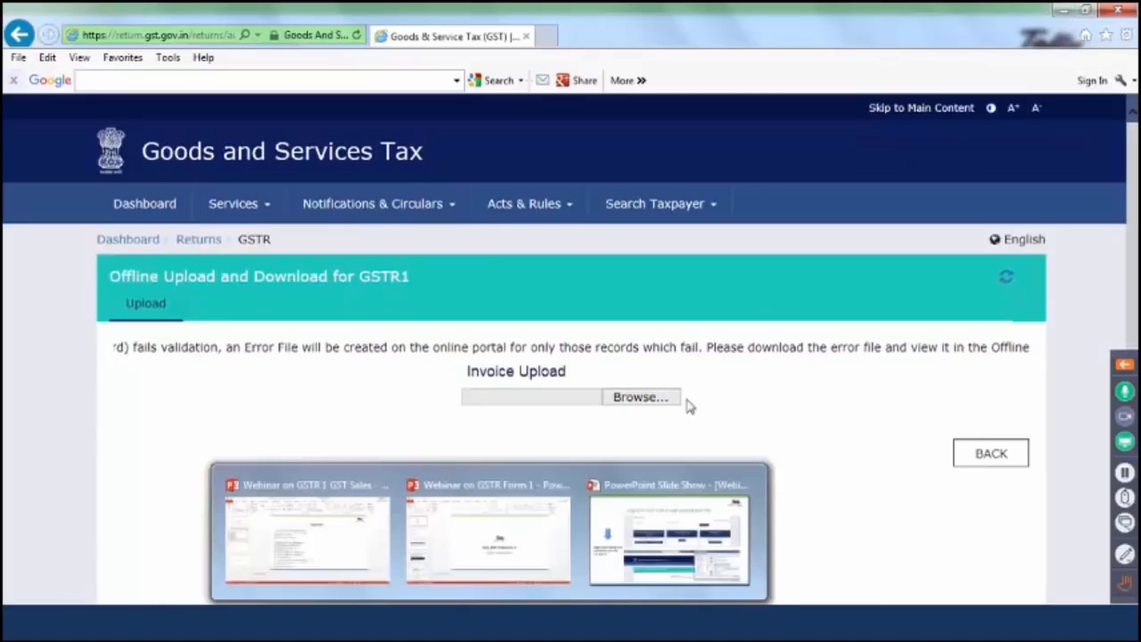
click(686, 541)
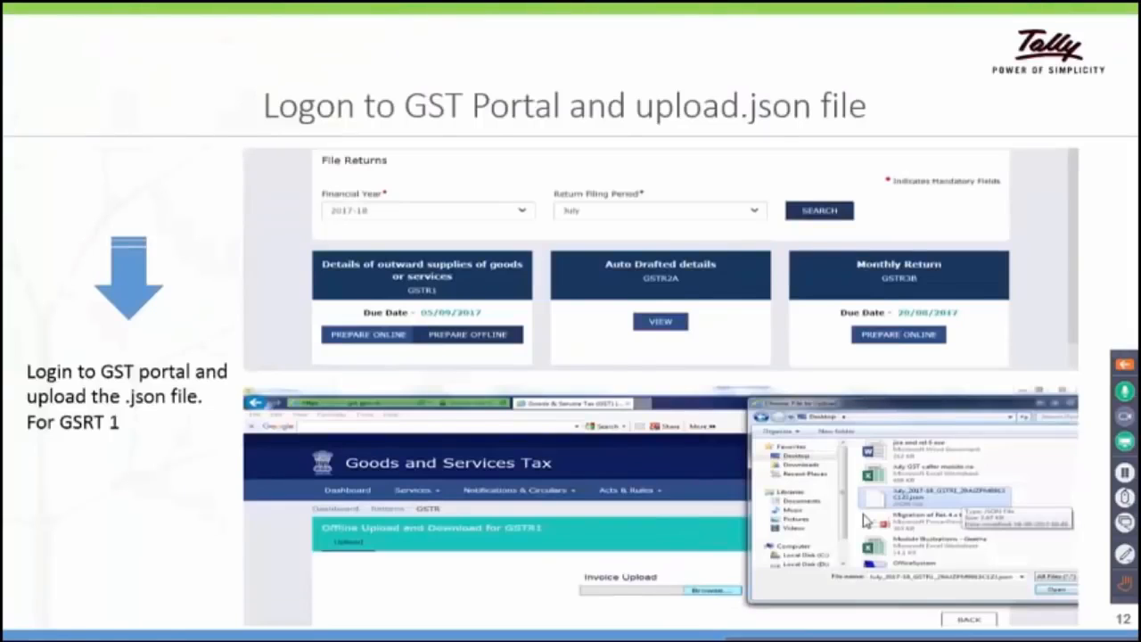